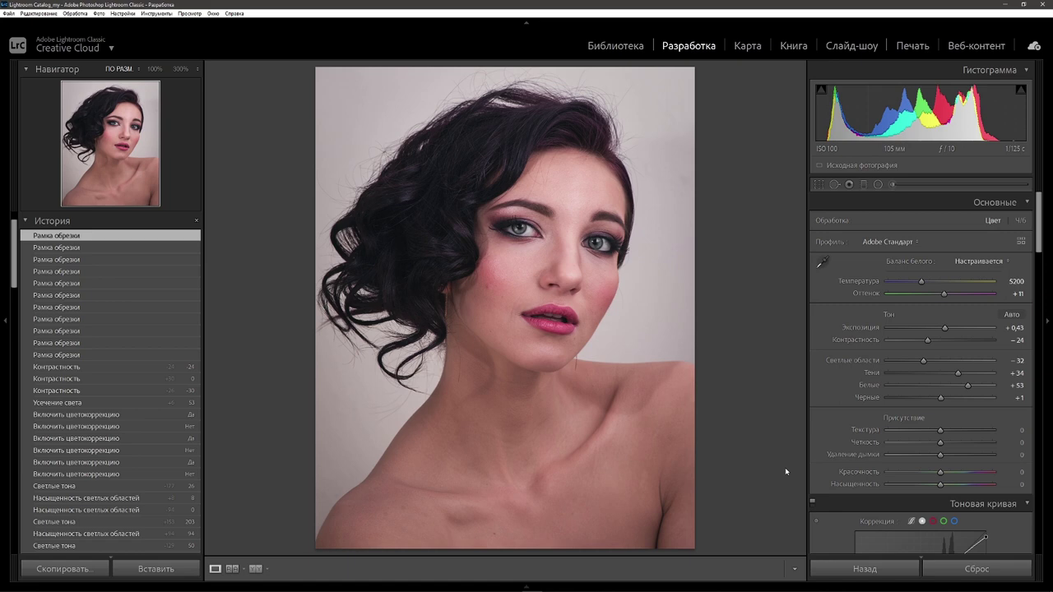
# Step: Compare the edited portrait with its original using Before/After, then review and close the crop overlay
pyautogui.press('\\')
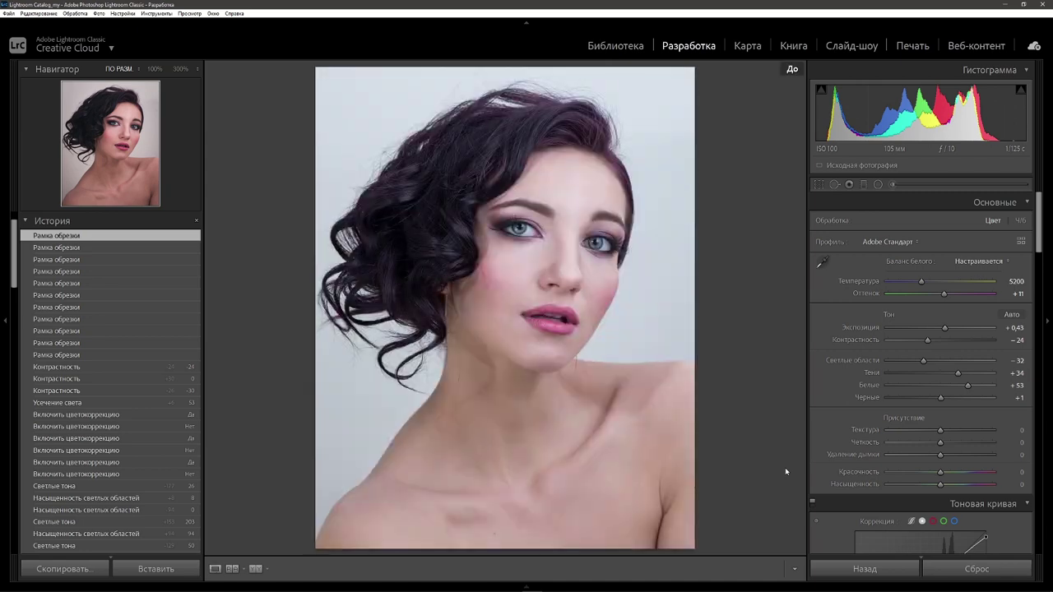
pyautogui.press('\\')
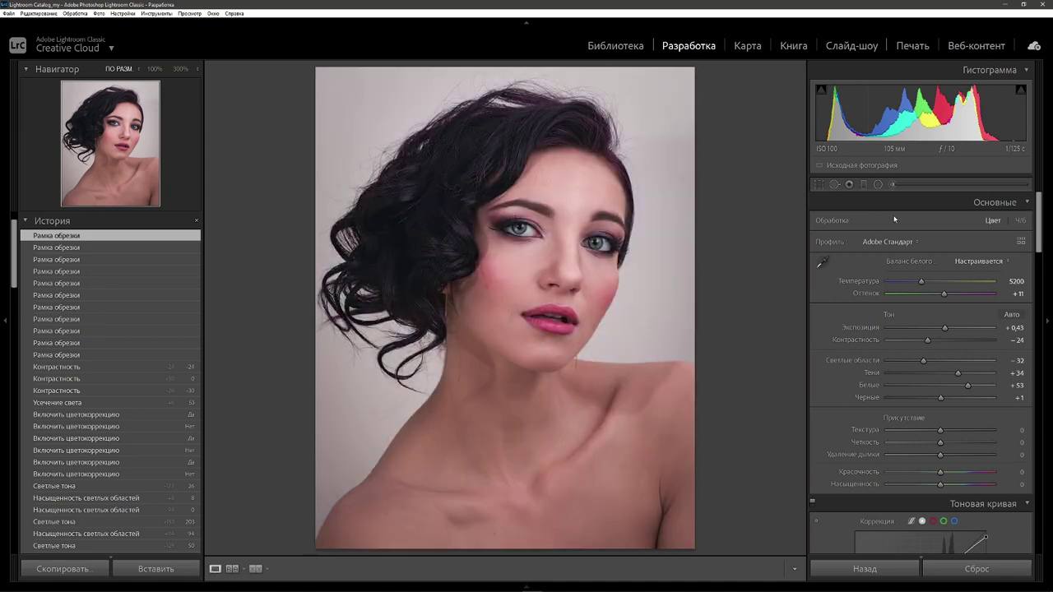
pyautogui.click(819, 186)
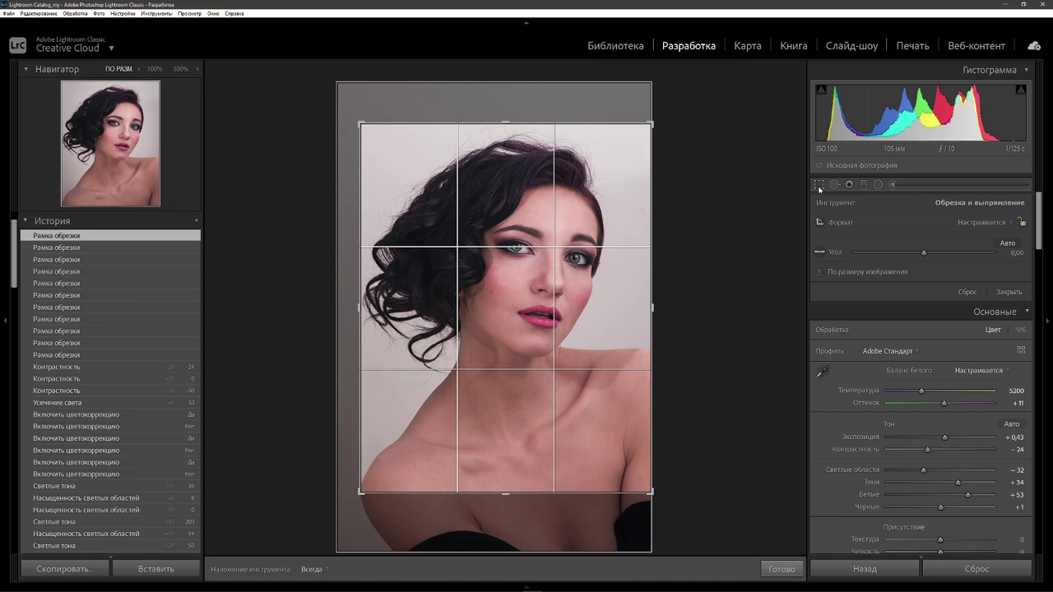
pyautogui.click(819, 185)
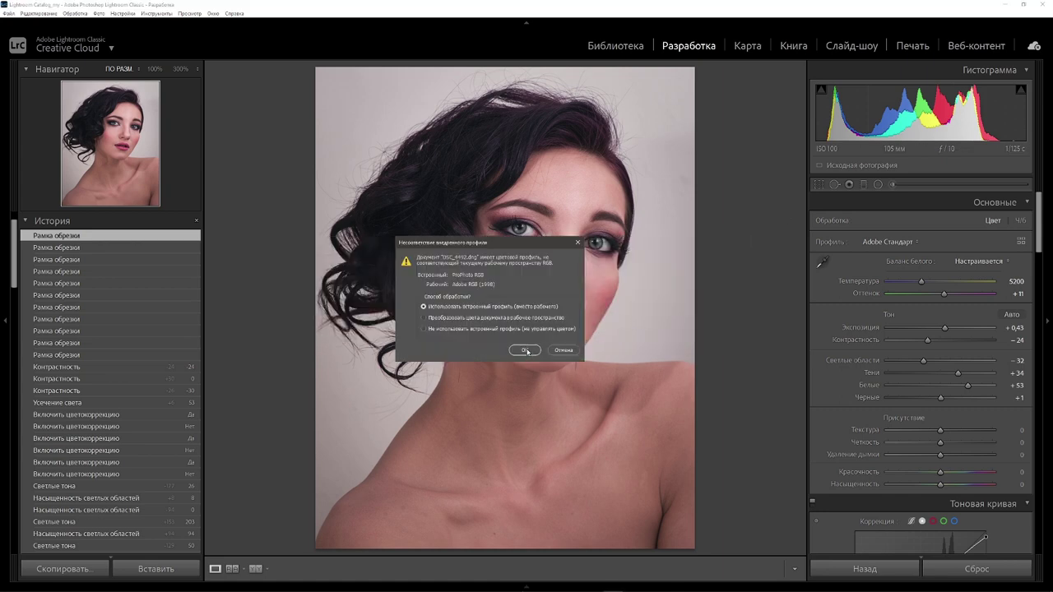
# Step: Keep the embedded ProPhoto RGB profile and open the photo in Photoshop
pyautogui.click(525, 351)
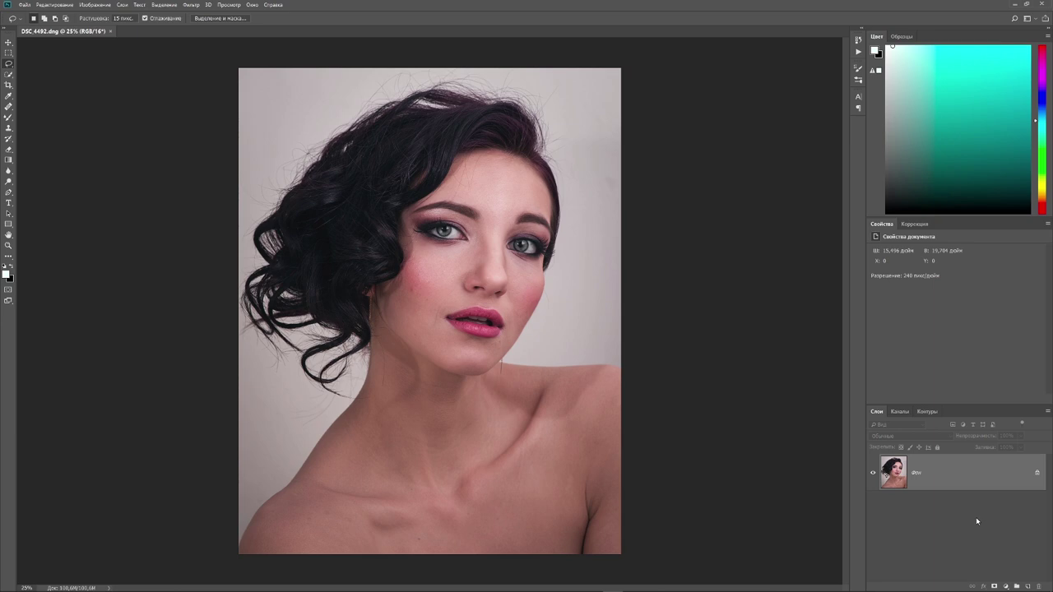
# Step: Duplicate the background layer twice and rename the middle copy Тон and the top Текстура
pyautogui.hotkey('ctrl', 'j')
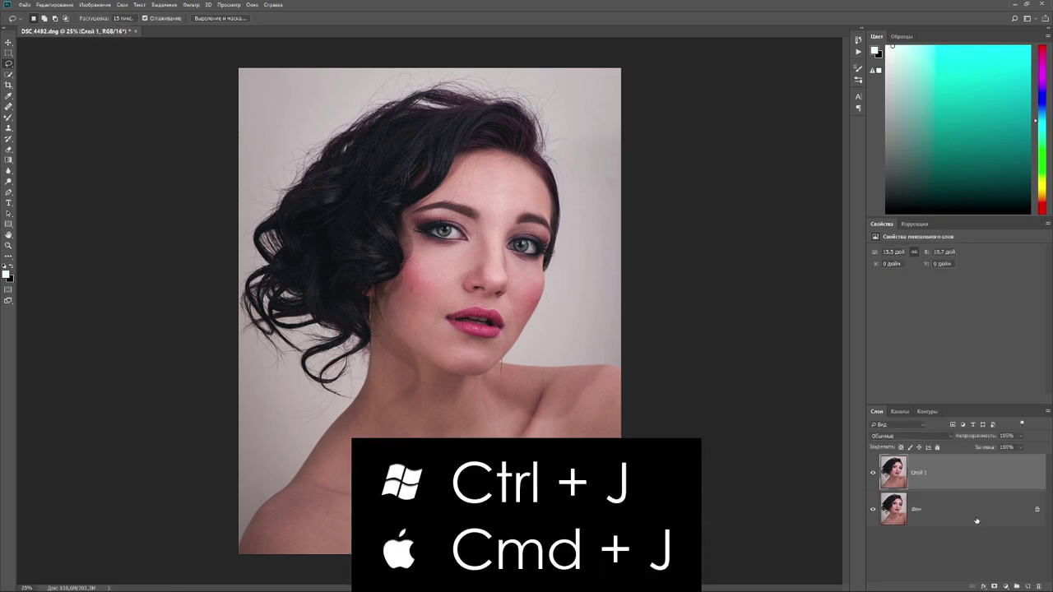
pyautogui.hotkey('ctrl', 'j')
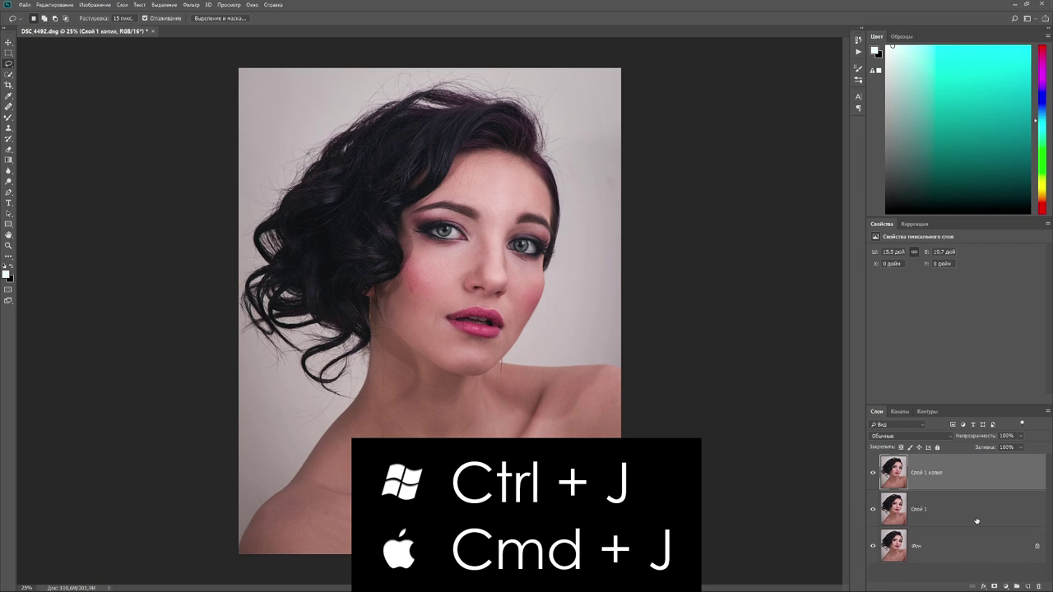
pyautogui.click(916, 511)
pyautogui.doubleClick(917, 510)
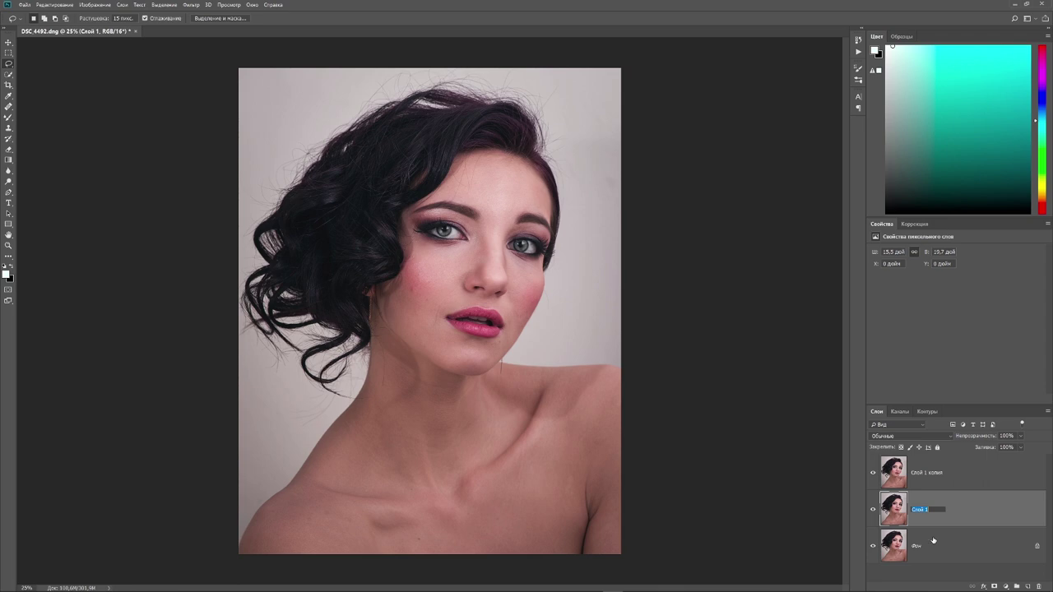
pyautogui.write('N')
pyautogui.doubleClick(927, 473)
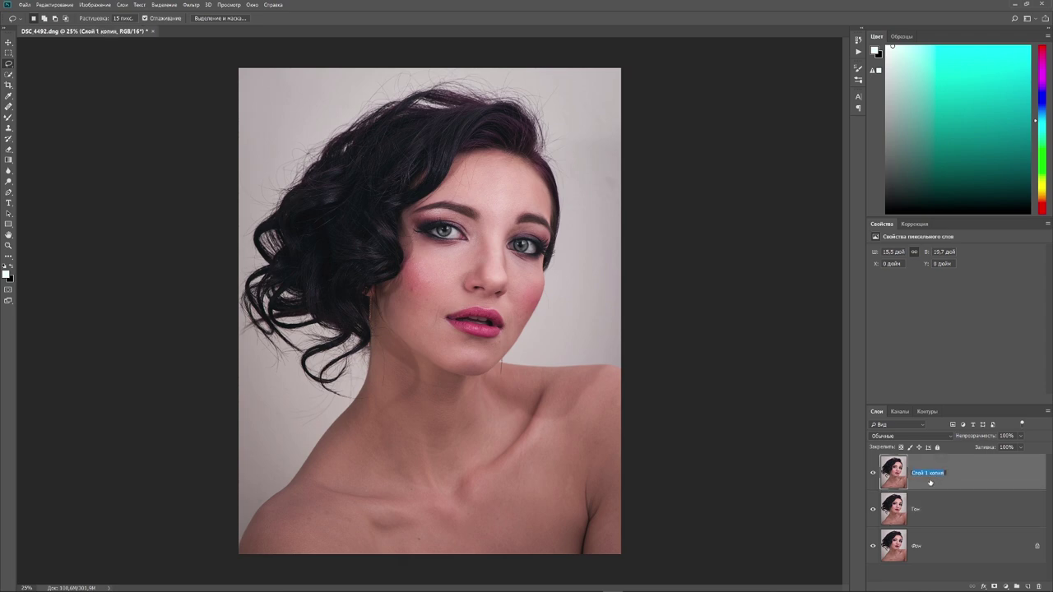
pyautogui.write('Текстура')
pyautogui.press('Return')
# Step: Hide Текстура and apply a 6,4-pixel Gaussian Blur to the Тон layer
pyautogui.click(873, 476)
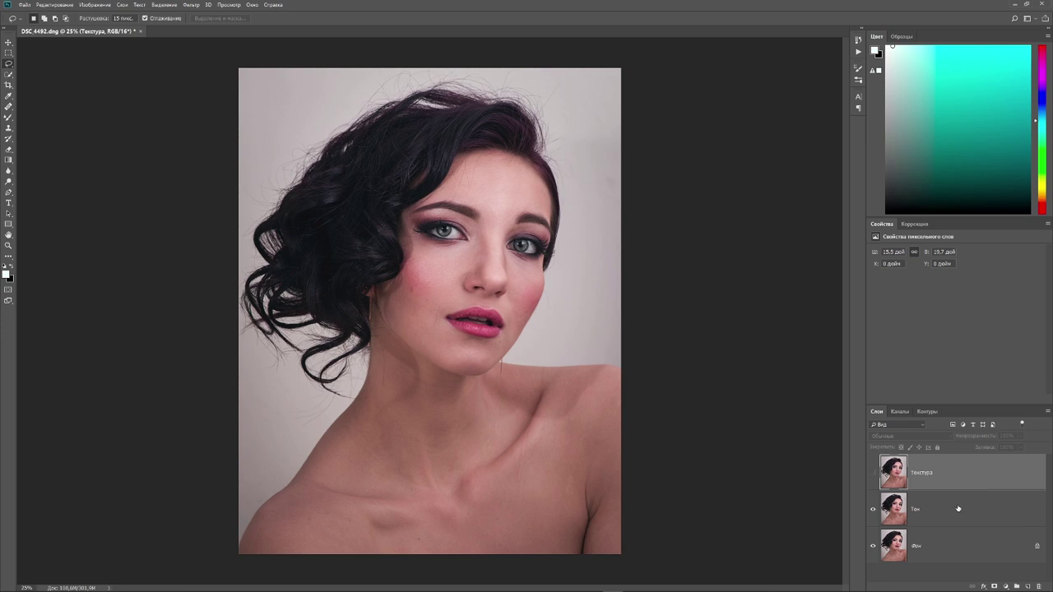
pyautogui.click(983, 509)
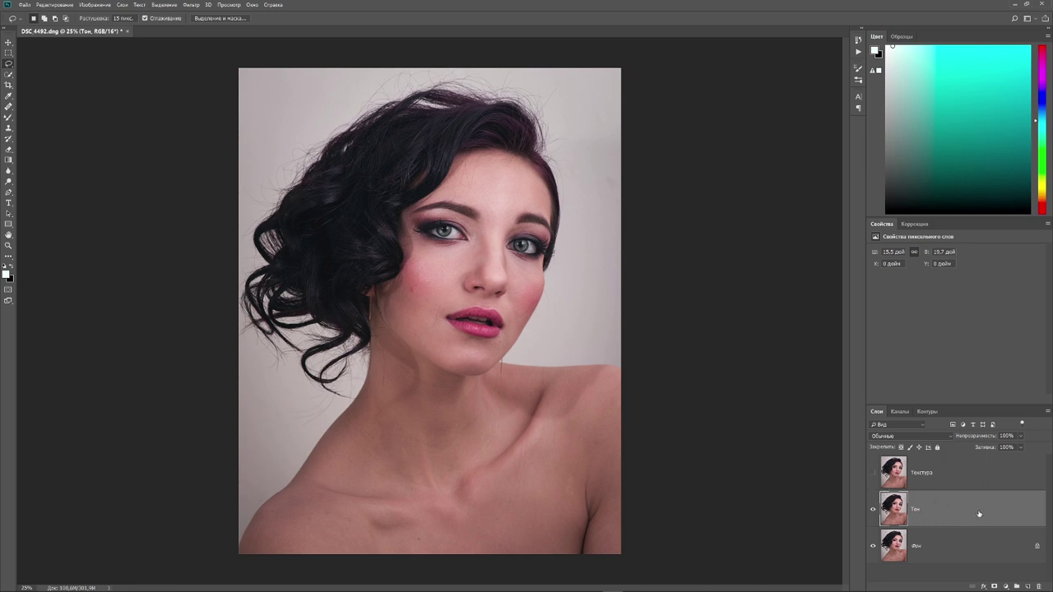
pyautogui.click(188, 7)
pyautogui.click(328, 167)
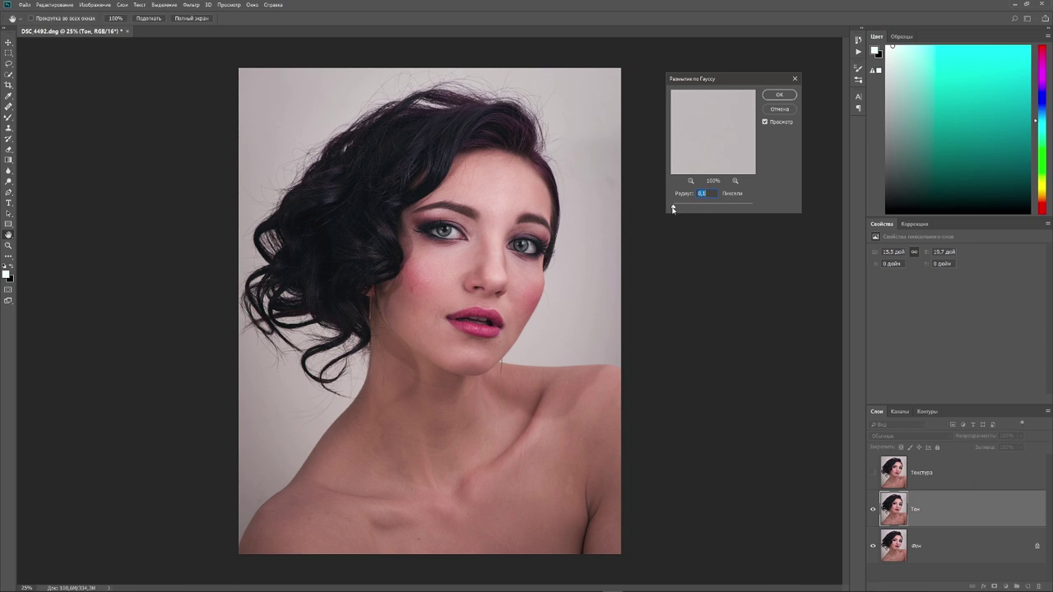
pyautogui.moveTo(673, 209); pyautogui.dragTo(683, 209)
pyautogui.moveTo(682, 209); pyautogui.dragTo(690, 209)
pyautogui.hotkey('shift', 'Up')
pyautogui.hotkey('shift', 'Up')
pyautogui.hotkey('shift', 'Up')
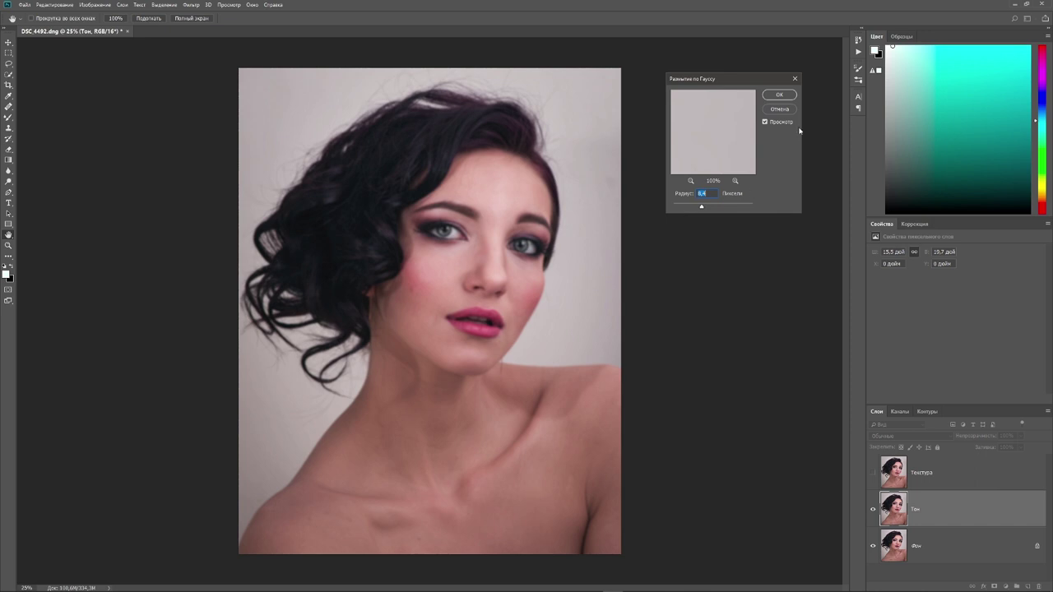
pyautogui.click(779, 95)
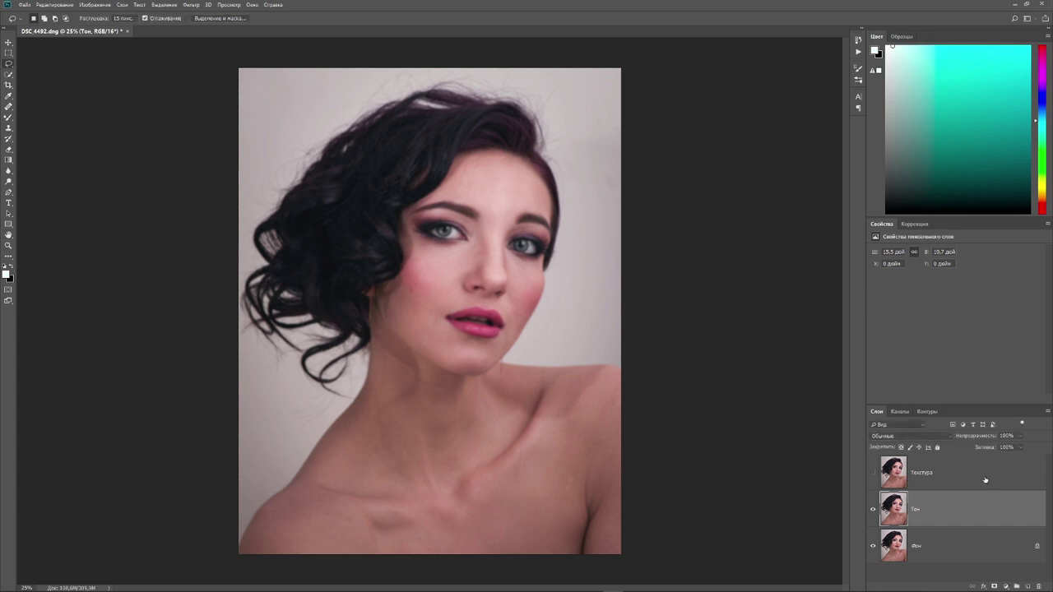
# Step: Make Текстура visible and set up Apply Image with the inverted Тон layer as source
pyautogui.click(986, 477)
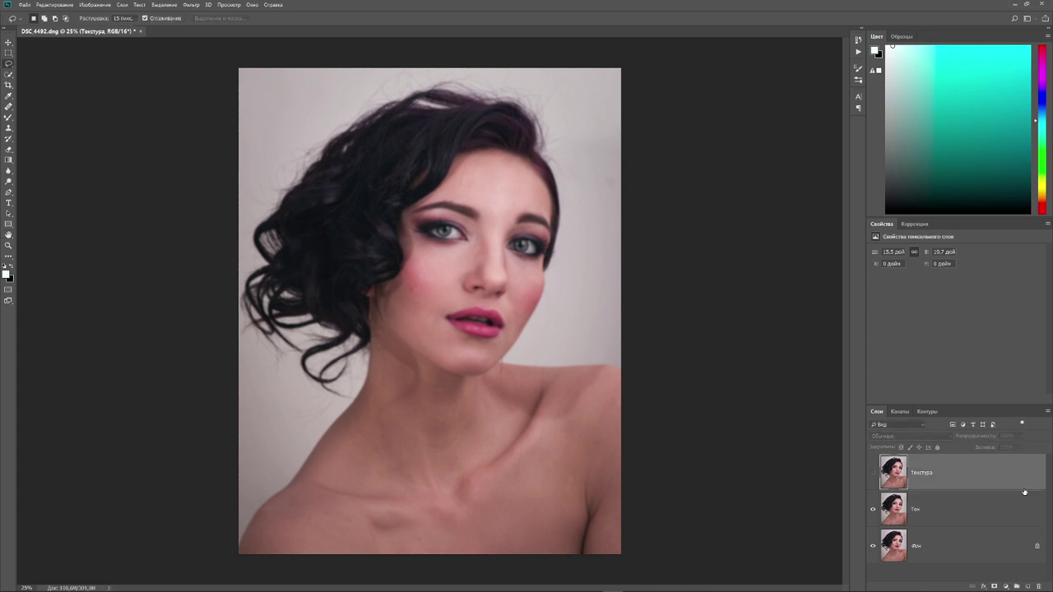
pyautogui.click(873, 474)
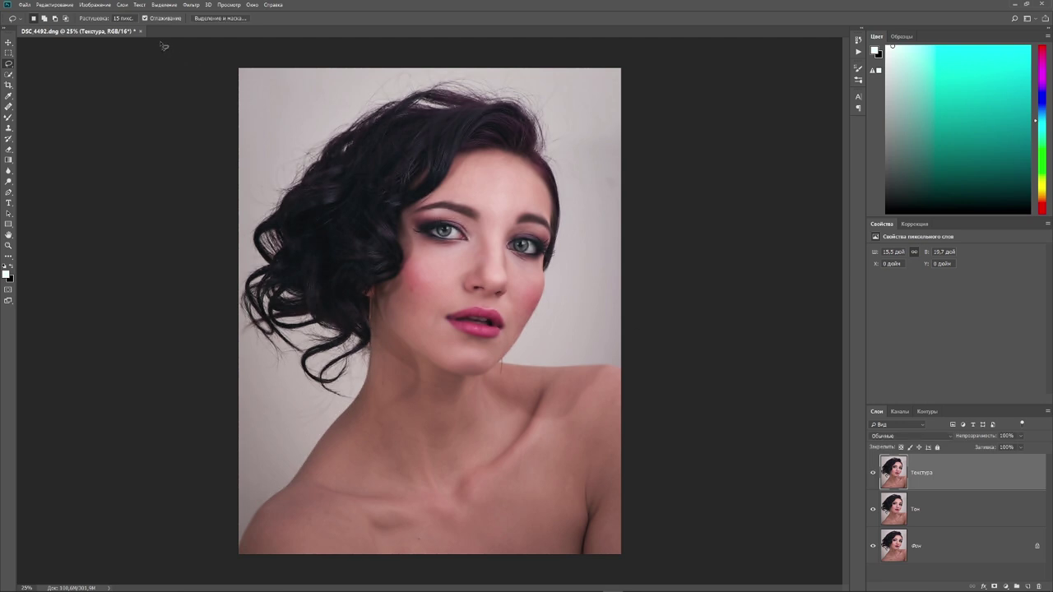
pyautogui.click(93, 5)
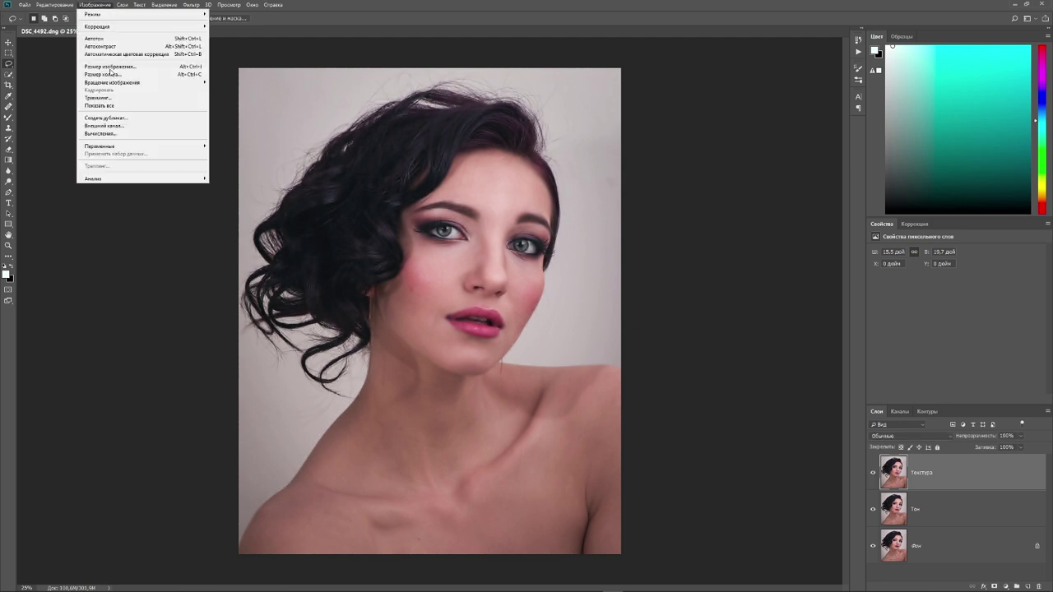
pyautogui.click(117, 125)
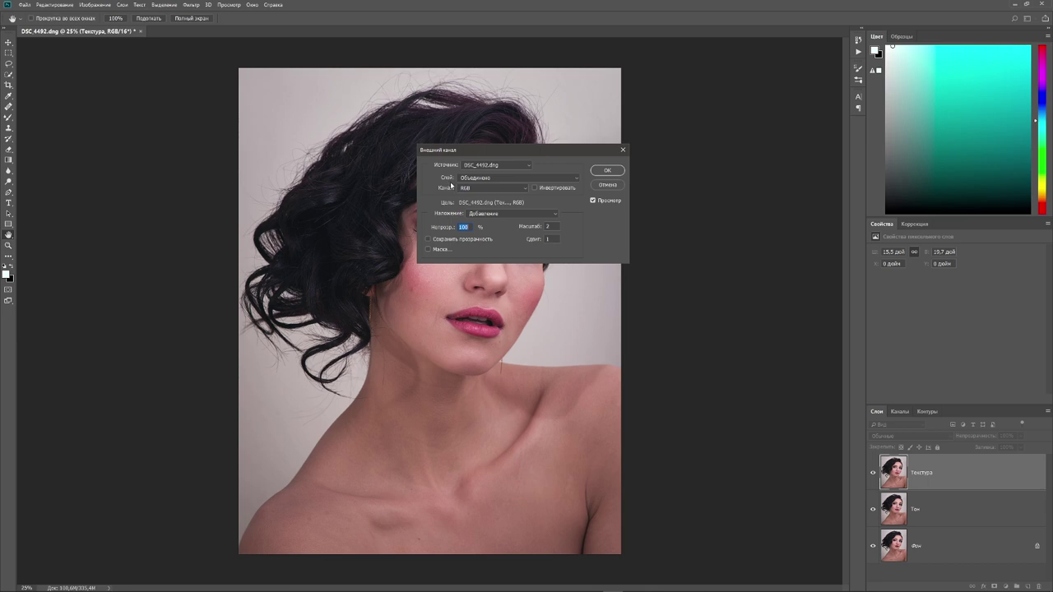
pyautogui.click(577, 182)
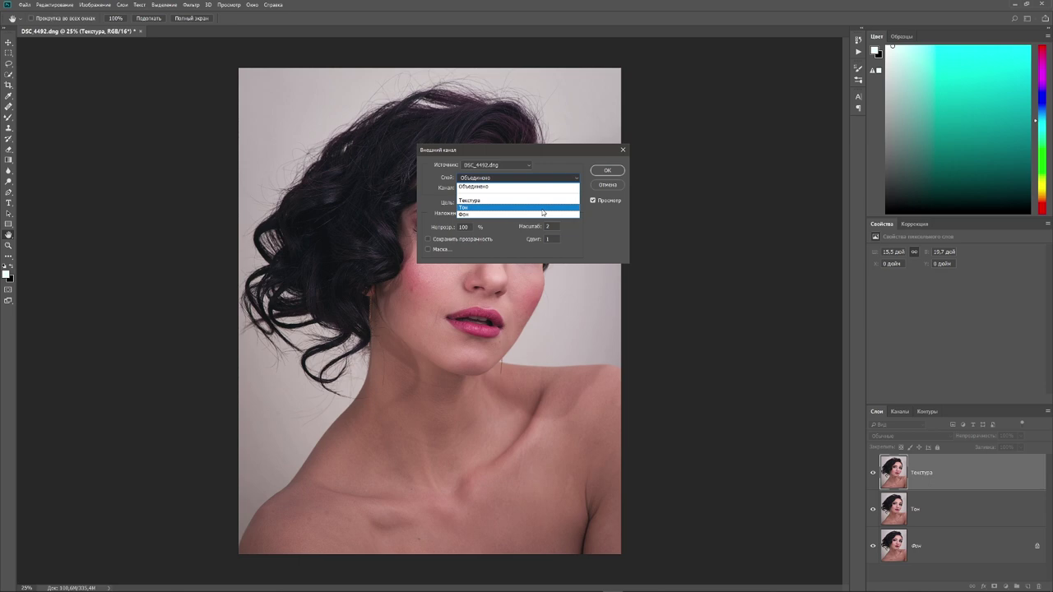
pyautogui.click(543, 209)
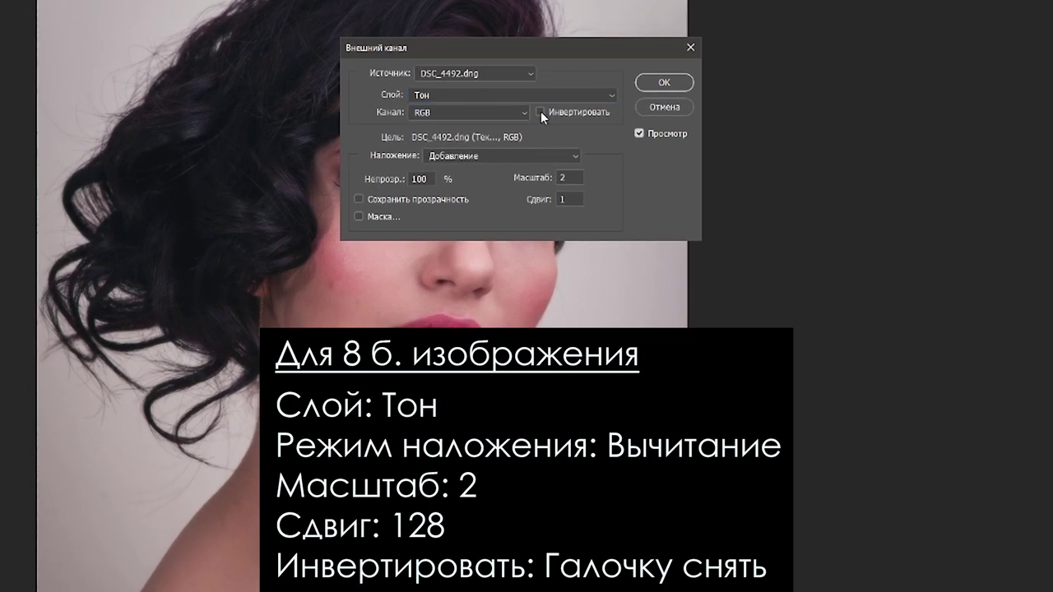
pyautogui.click(539, 111)
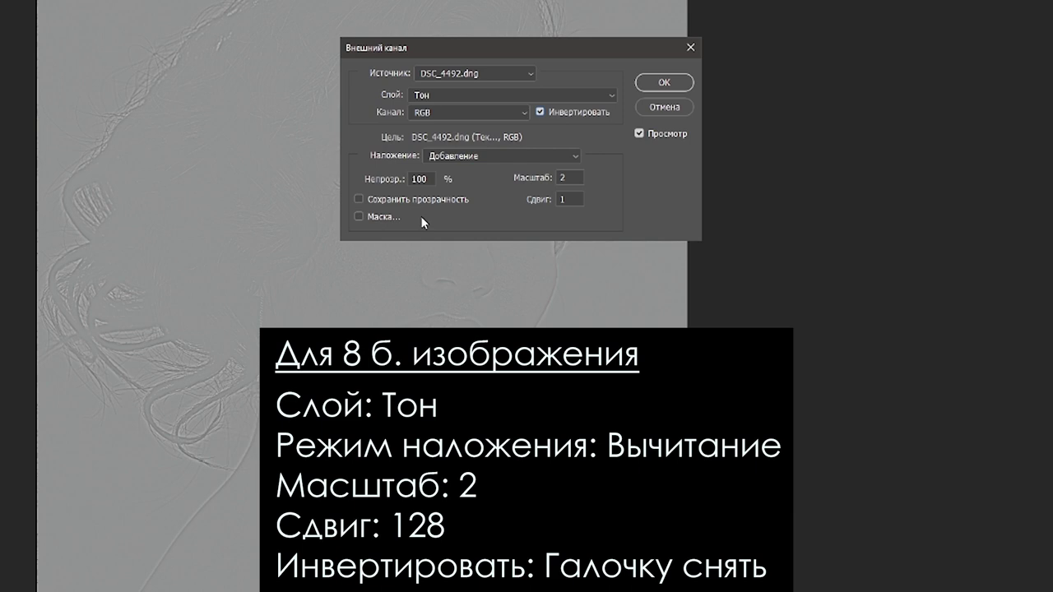
# Step: Finish Apply Image with offset 0, then blend Текстура in Линейный свет mode
pyautogui.doubleClick(569, 200)
pyautogui.write('0')
pyautogui.click(575, 155)
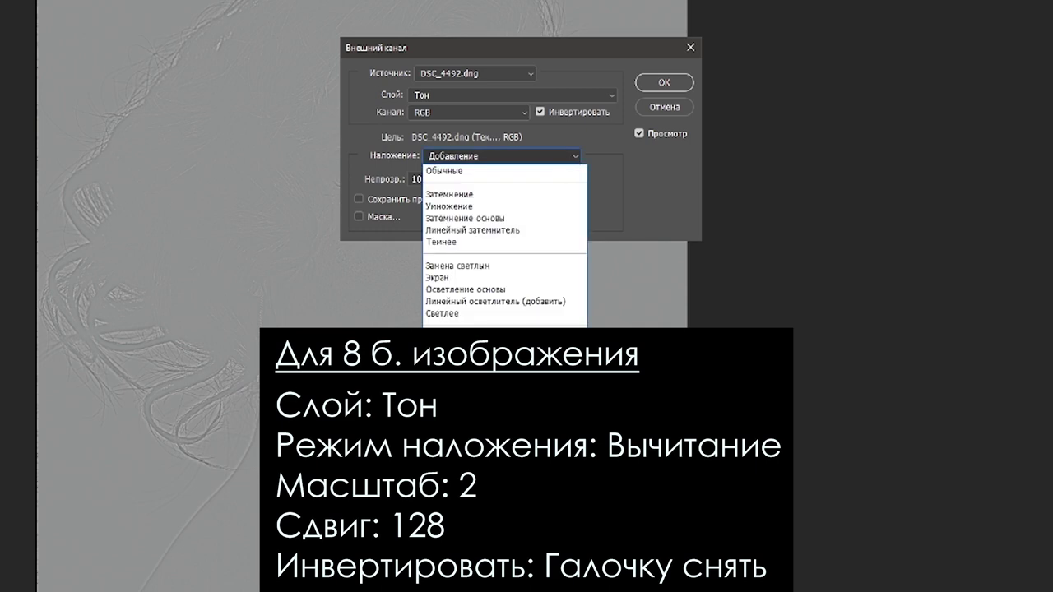
pyautogui.scroll(-3, 494, 272)
pyautogui.click(461, 305)
pyautogui.click(663, 83)
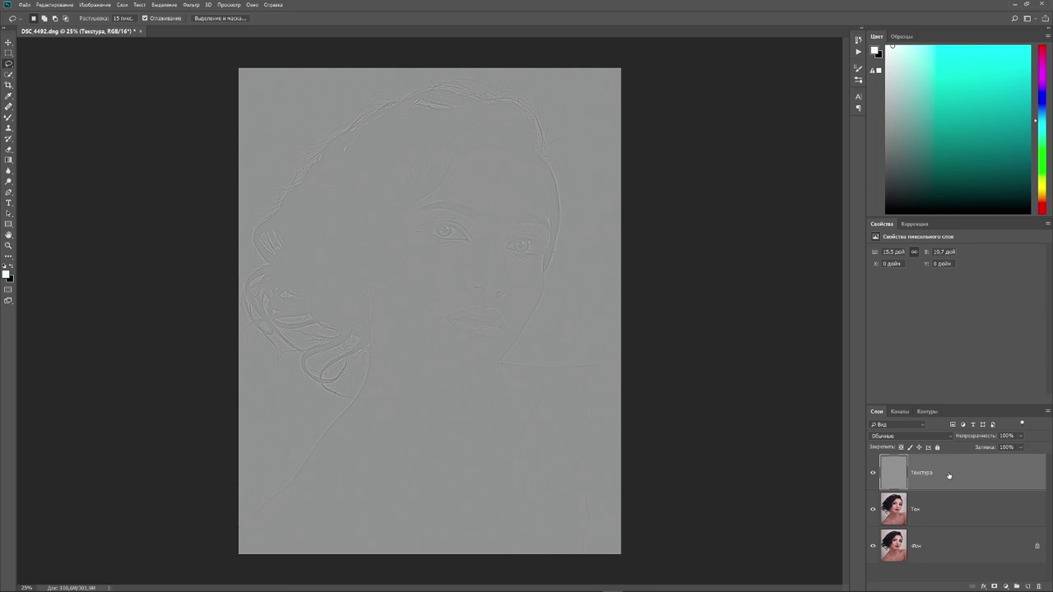
pyautogui.click(951, 437)
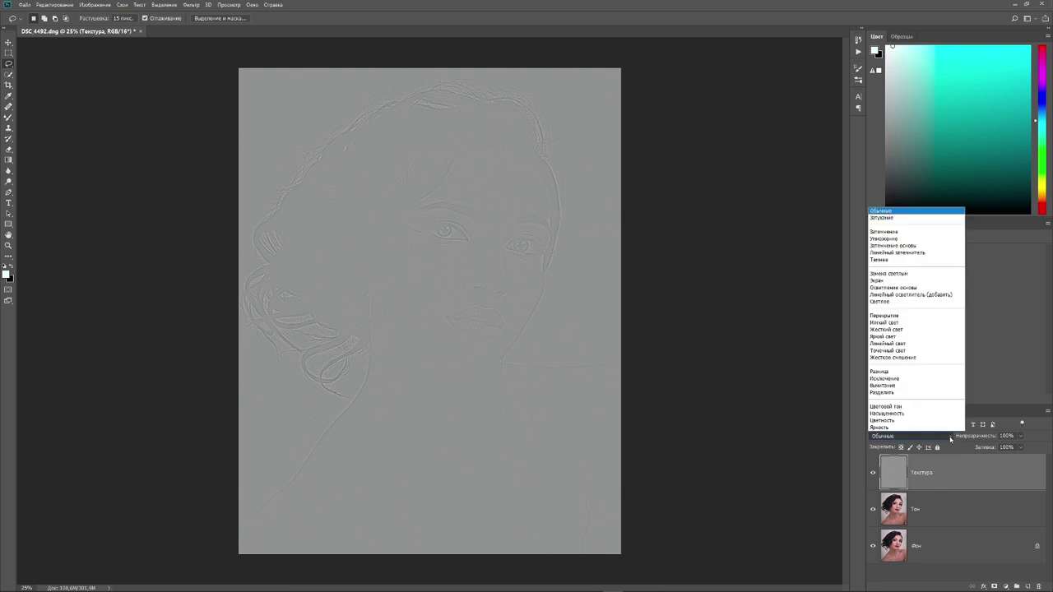
pyautogui.click(913, 343)
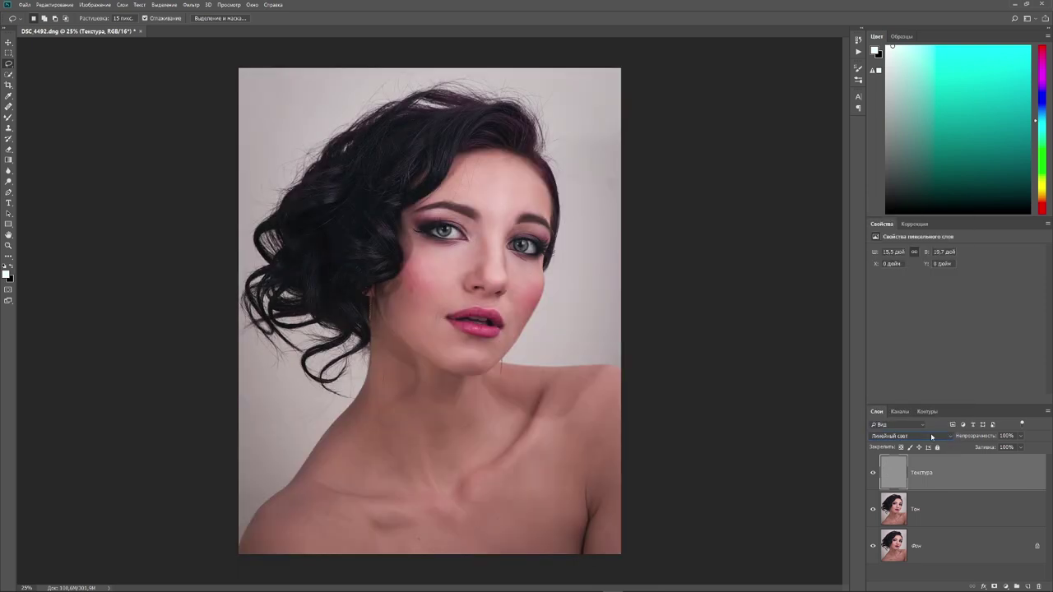
# Step: Group the Тон and Текстура layers into a new group named Частотка and expand it
pyautogui.keyDown('shift'); pyautogui.click(986, 509); pyautogui.keyUp('shift')
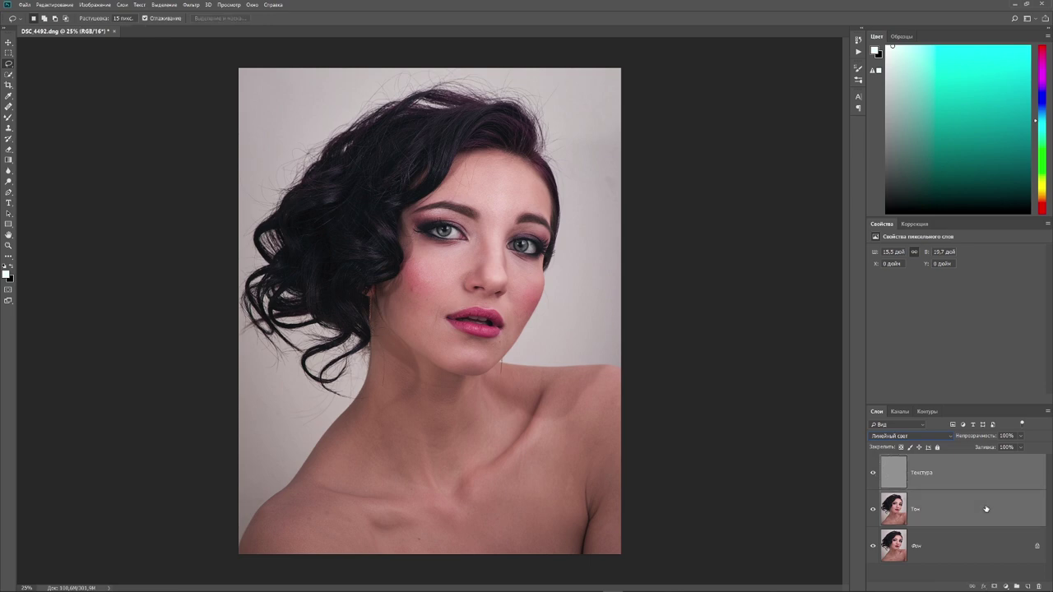
pyautogui.rightClick(986, 509)
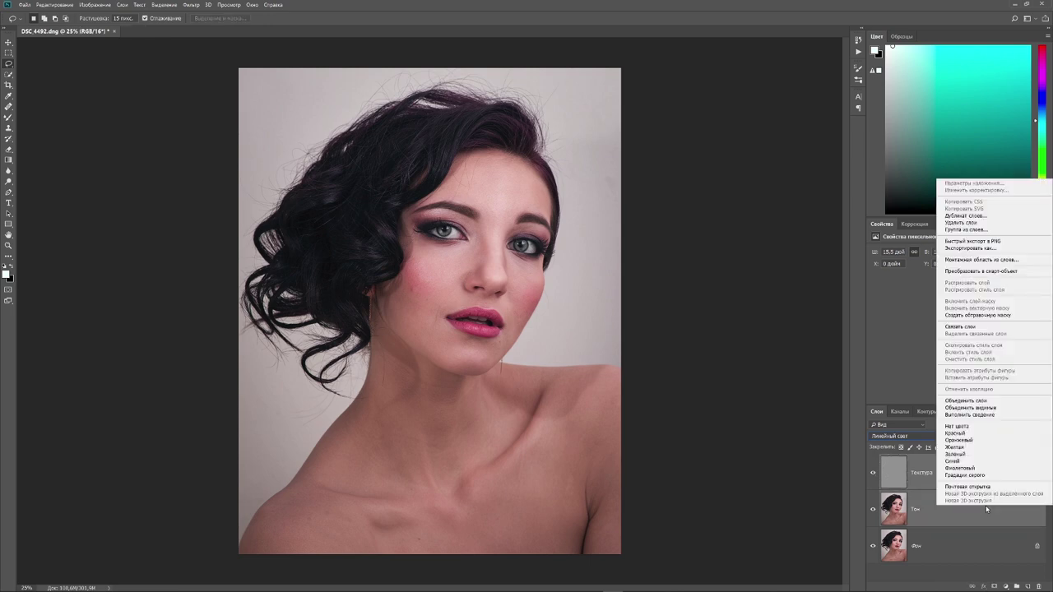
pyautogui.click(966, 230)
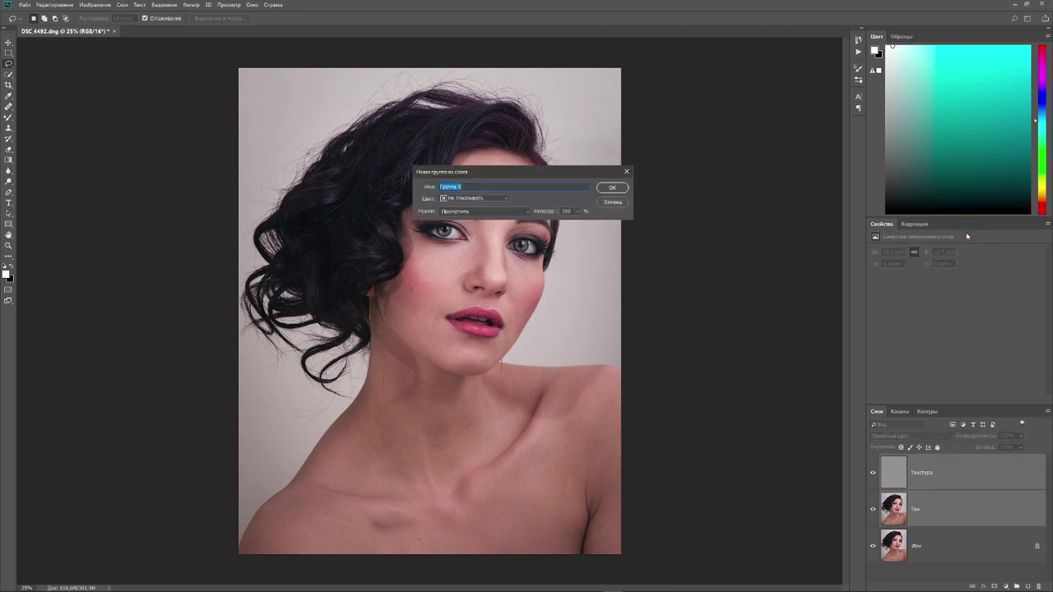
pyautogui.write('Ч')
pyautogui.write('астотка')
pyautogui.press('Return')
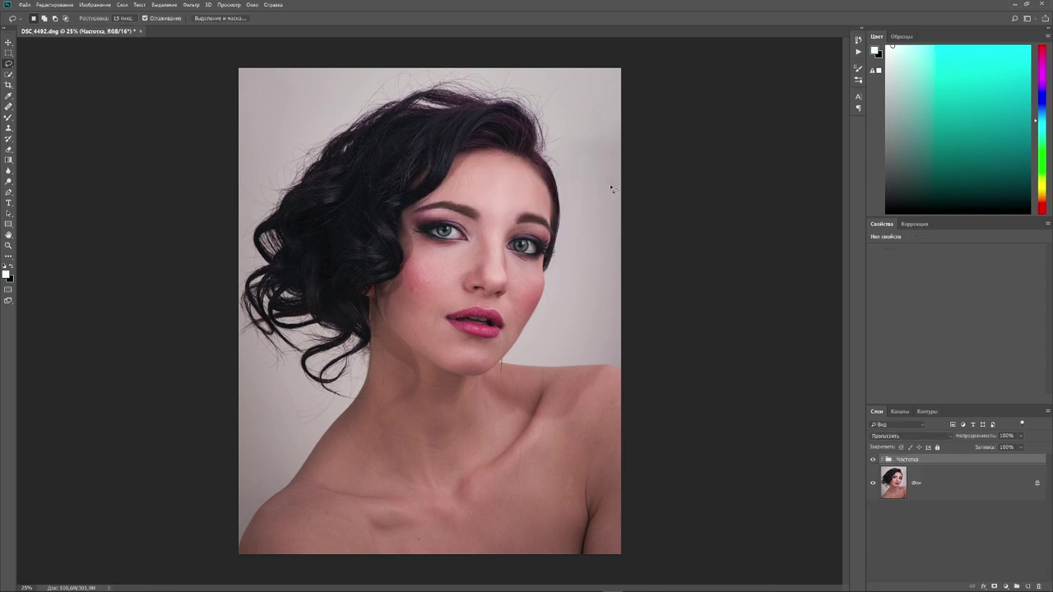
pyautogui.click(883, 296)
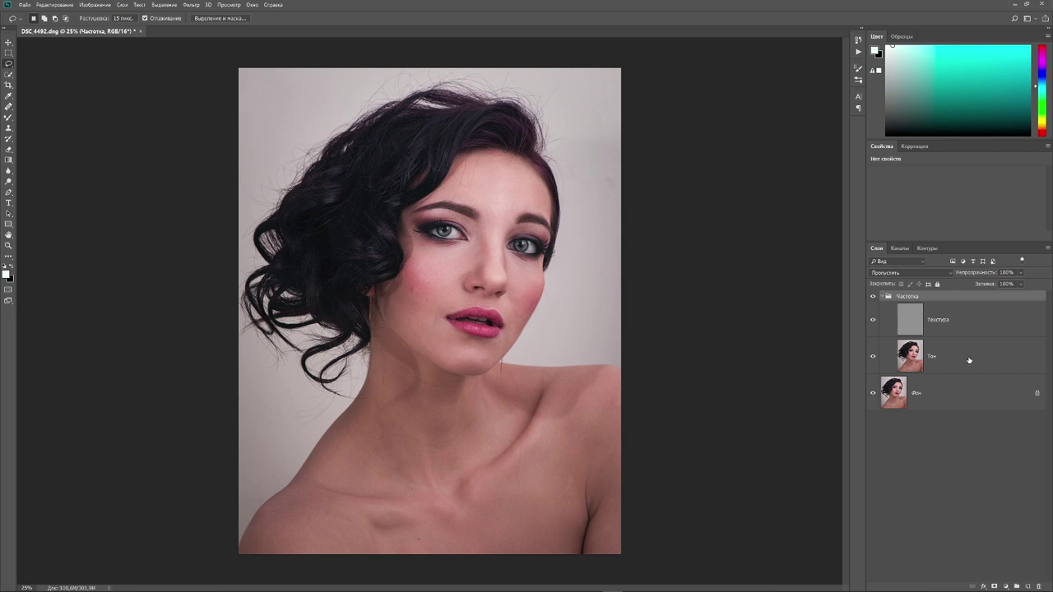
# Step: Select the Тон layer, zoom to 100% and pan to the lower-left shoulder to lasso it
pyautogui.click(970, 360)
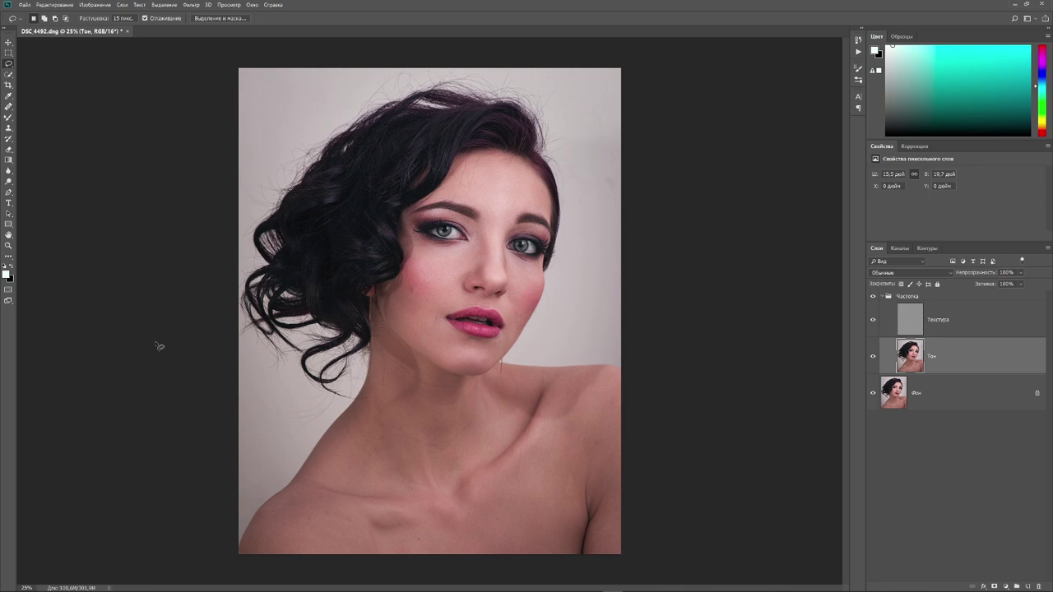
pyautogui.hotkey('ctrl', '+')
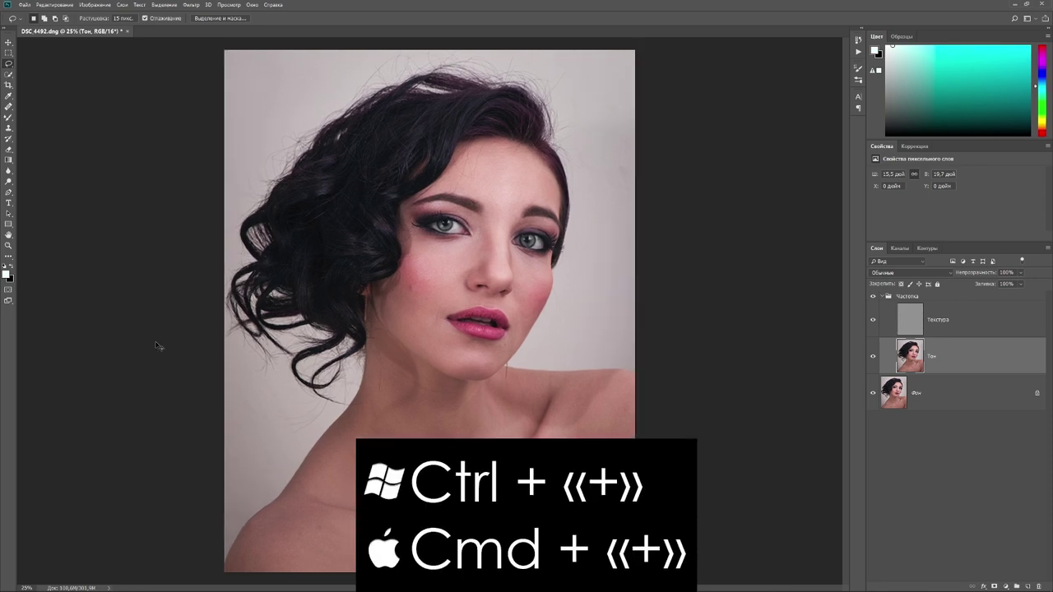
pyautogui.hotkey('ctrl', '+')
pyautogui.hotkey('ctrl', '+')
pyautogui.hotkey('ctrl', '+')
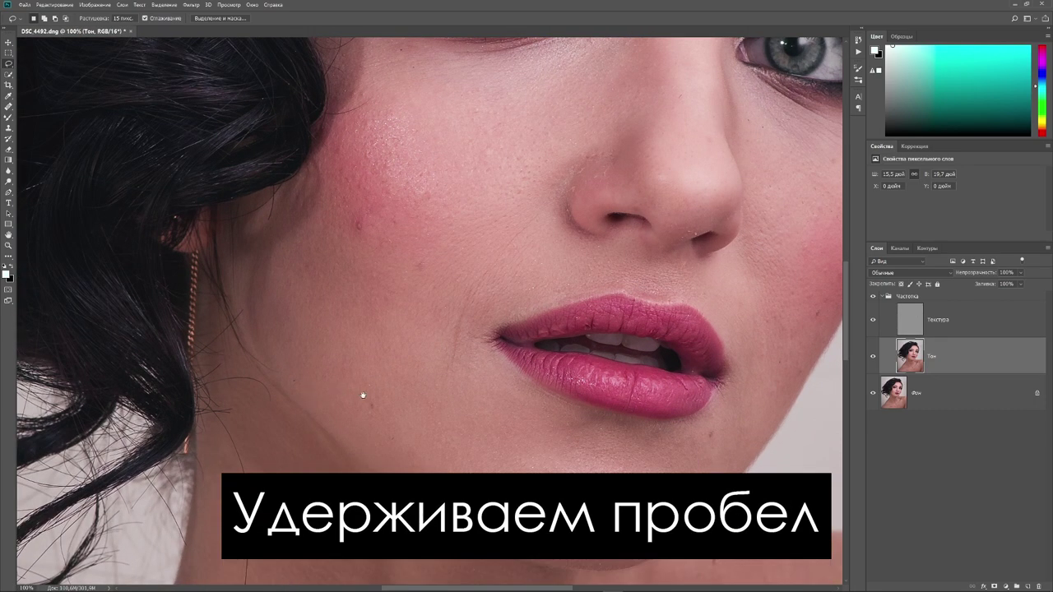
pyautogui.moveTo(364, 396)
pyautogui.mouseDown()
pyautogui.moveTo(446, 269)
pyautogui.moveTo(446, 235)
pyautogui.mouseUp()
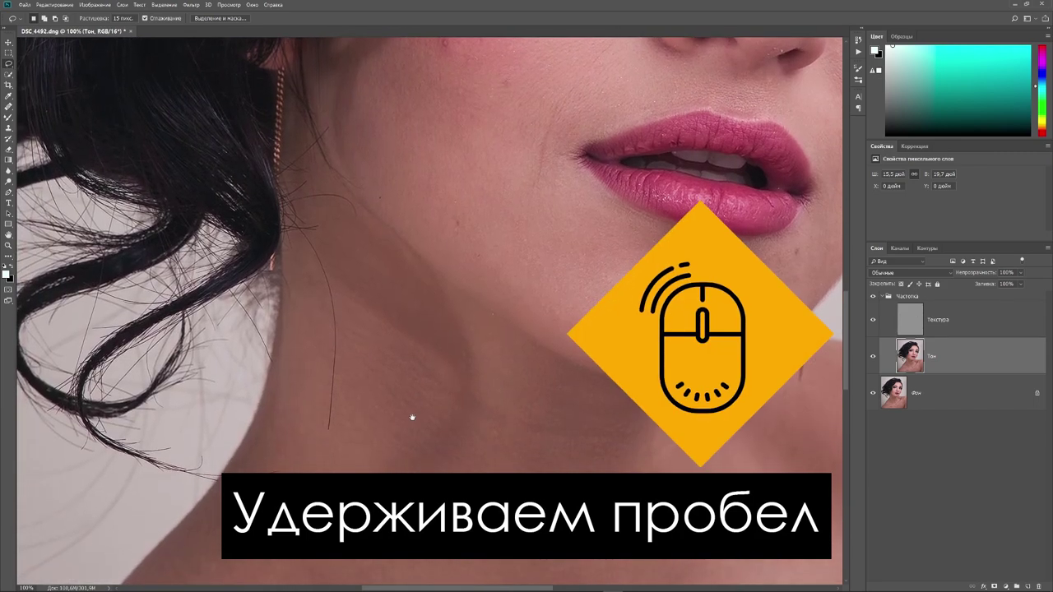
pyautogui.moveTo(413, 419); pyautogui.dragTo(480, 249)
pyautogui.moveTo(434, 331)
pyautogui.mouseDown()
pyautogui.moveTo(423, 365)
pyautogui.moveTo(482, 235)
pyautogui.moveTo(420, 334)
pyautogui.moveTo(420, 477)
pyautogui.mouseUp()
pyautogui.moveTo(421, 362); pyautogui.dragTo(428, 485)
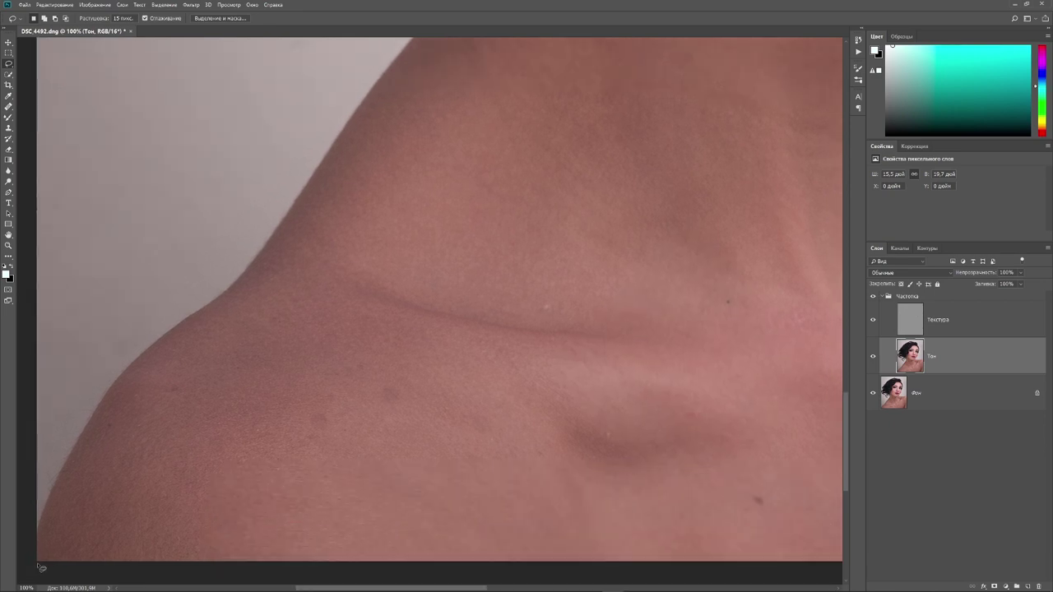
pyautogui.moveTo(41, 546)
pyautogui.mouseDown()
pyautogui.moveTo(146, 365)
pyautogui.moveTo(282, 306)
pyautogui.moveTo(438, 352)
pyautogui.moveTo(607, 561)
pyautogui.mouseUp()
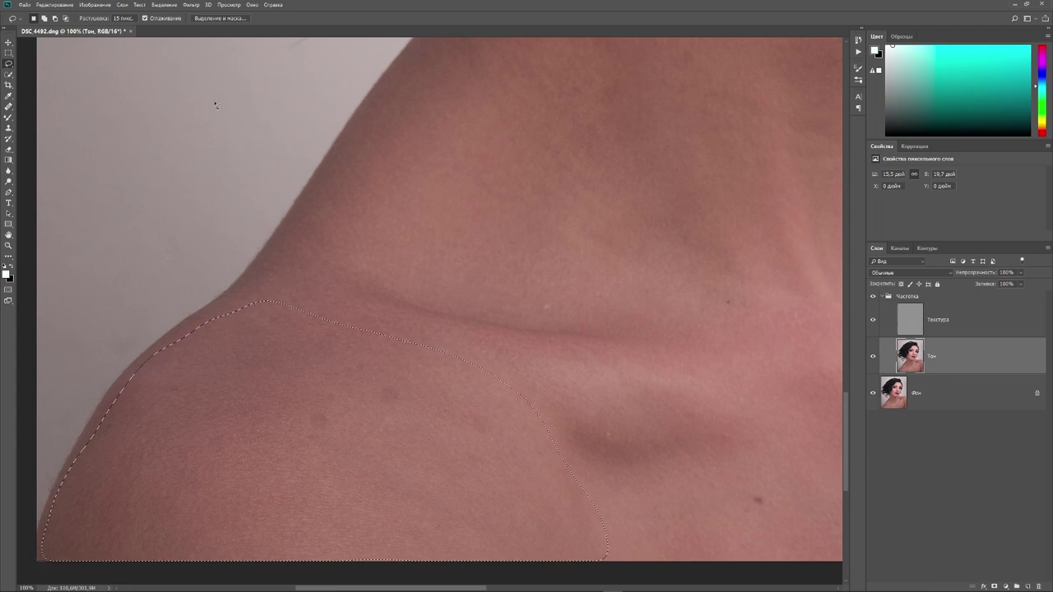
# Step: Blur the lassoed shoulder with a Gaussian radius of about 30 pixels, then fit the portrait on screen
pyautogui.click(191, 5)
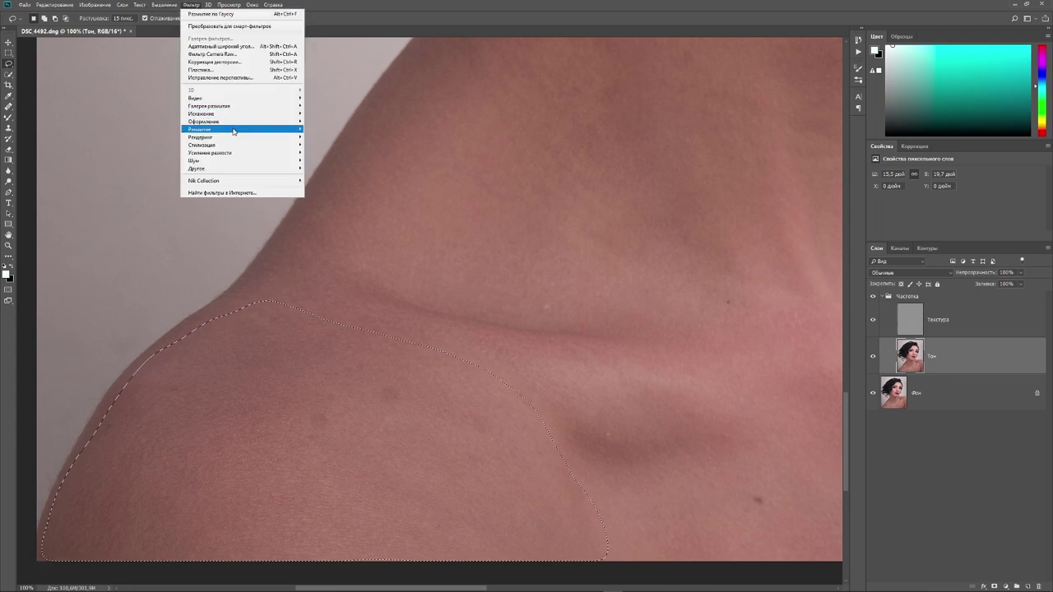
pyautogui.moveTo(214, 129)
pyautogui.click(325, 169)
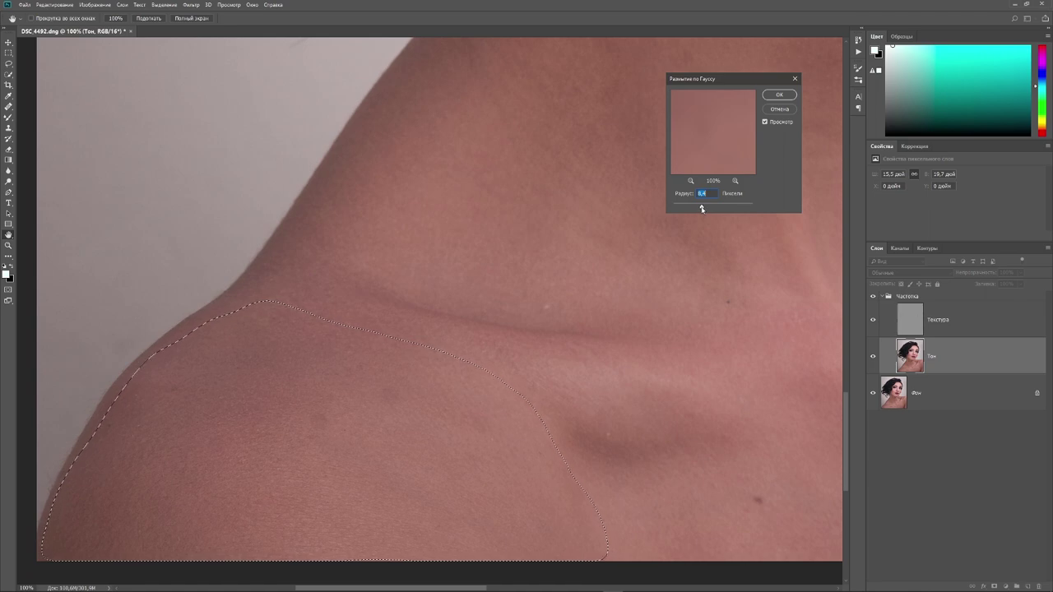
pyautogui.moveTo(701, 208); pyautogui.dragTo(738, 208)
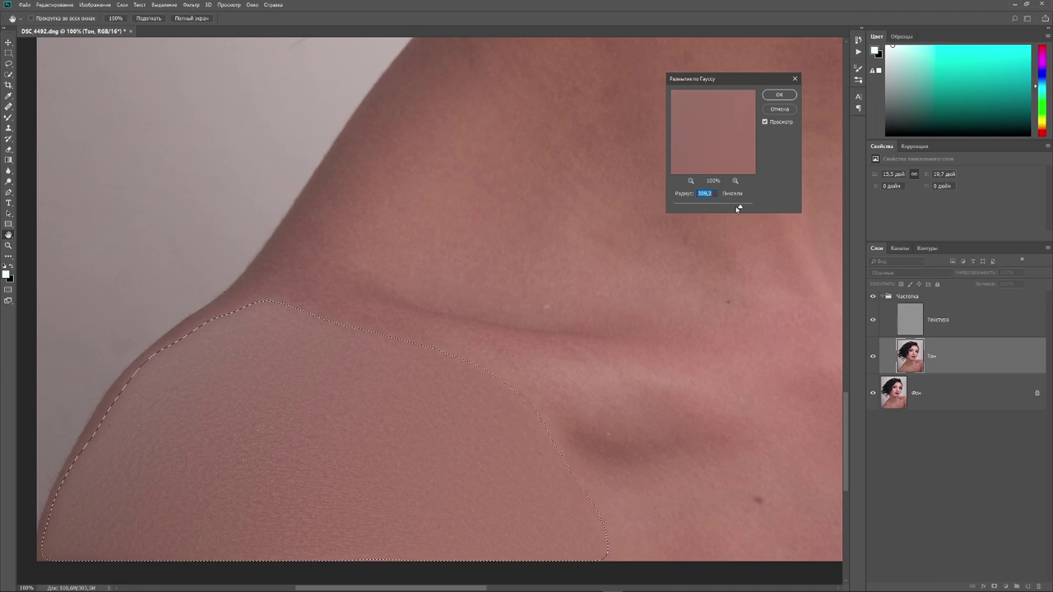
pyautogui.moveTo(738, 208); pyautogui.dragTo(712, 208)
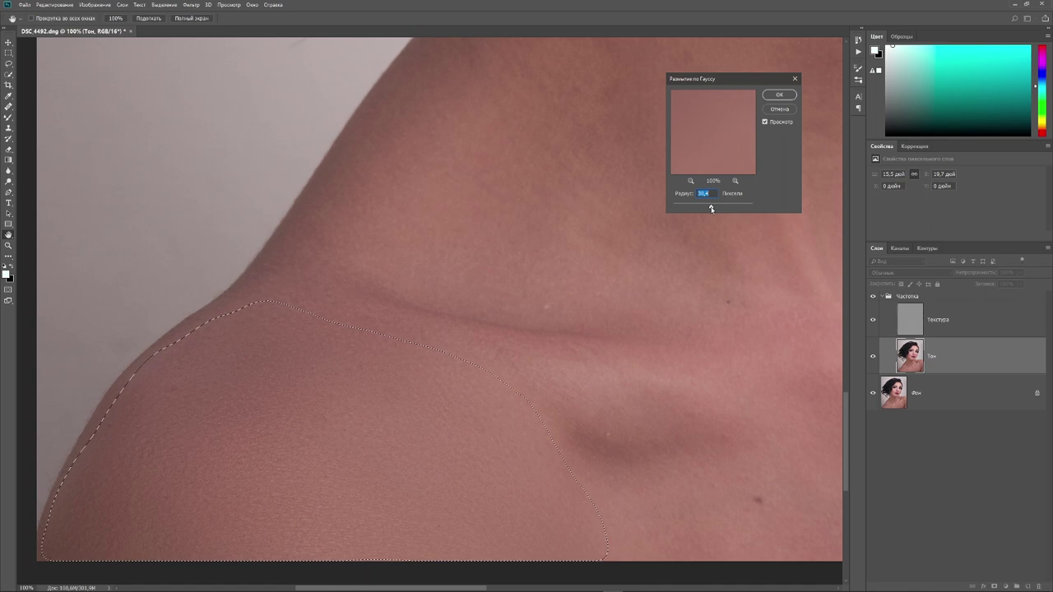
pyautogui.click(778, 94)
pyautogui.hotkey('ctrl', '0')
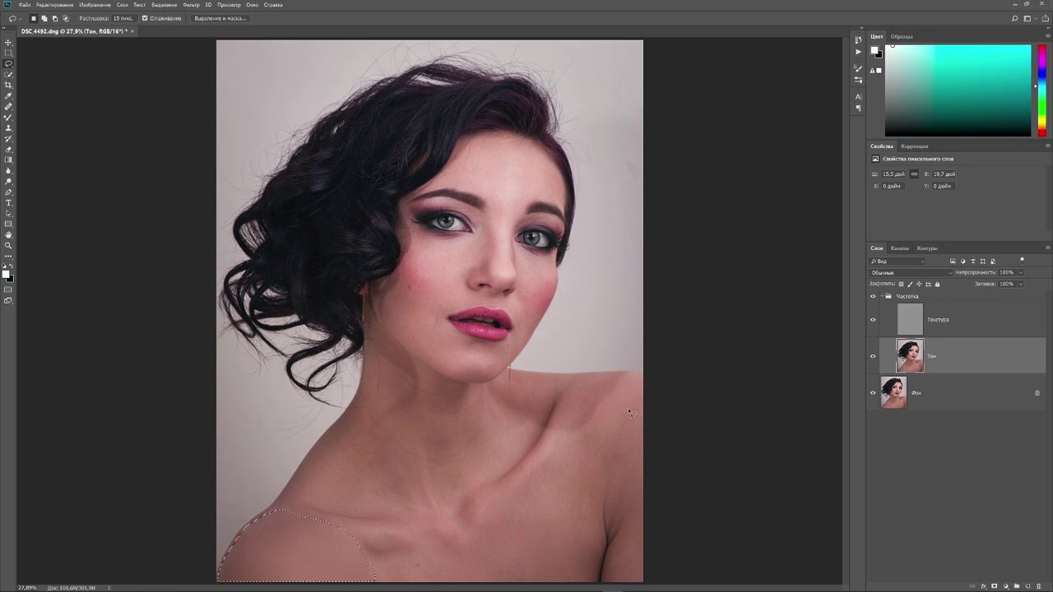
# Step: Deselect, lasso a small chest patch and reapply the last Gaussian Blur to it
pyautogui.click(385, 564)
pyautogui.moveTo(385, 564)
pyautogui.mouseDown()
pyautogui.moveTo(451, 587)
pyautogui.moveTo(374, 564)
pyautogui.mouseUp()
pyautogui.click(191, 4)
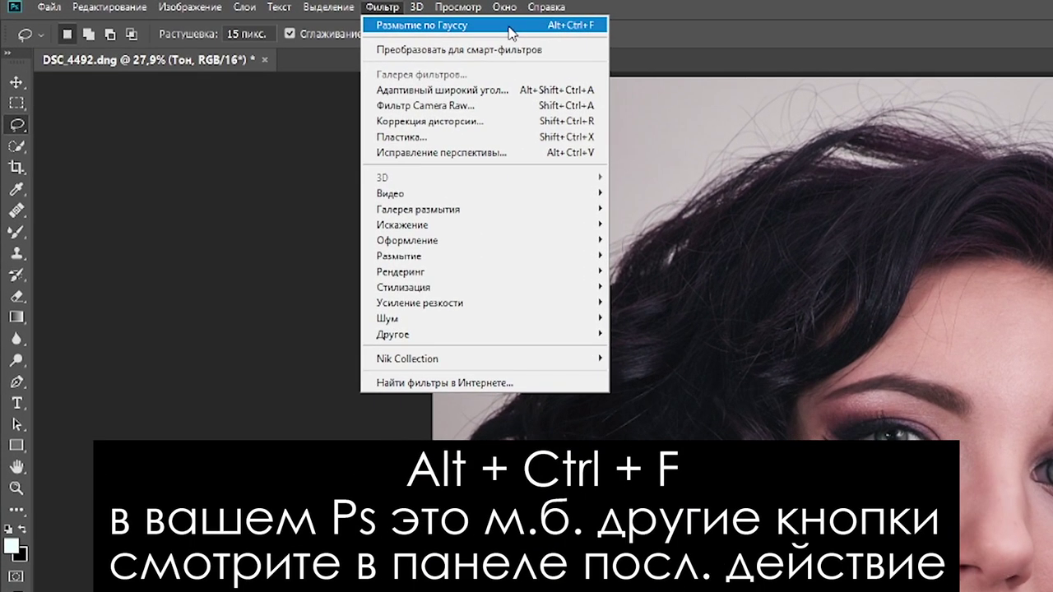
pyautogui.click(510, 26)
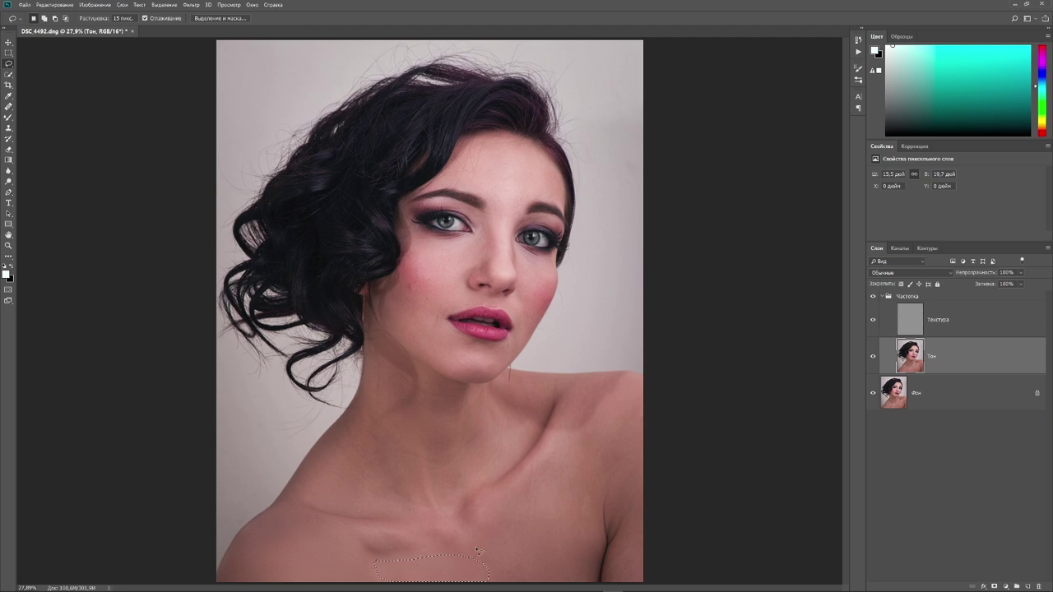
# Step: Lasso the skin around the neck and along the collarbone
pyautogui.moveTo(472, 544)
pyautogui.mouseDown()
pyautogui.moveTo(535, 482)
pyautogui.moveTo(592, 451)
pyautogui.moveTo(599, 527)
pyautogui.moveTo(535, 585)
pyautogui.moveTo(461, 578)
pyautogui.moveTo(470, 546)
pyautogui.mouseUp()
pyautogui.moveTo(508, 372)
pyautogui.mouseDown()
pyautogui.moveTo(572, 422)
pyautogui.moveTo(511, 387)
pyautogui.mouseUp()
pyautogui.moveTo(631, 374)
pyautogui.mouseDown()
pyautogui.moveTo(603, 473)
pyautogui.moveTo(669, 376)
pyautogui.mouseUp()
pyautogui.moveTo(370, 346); pyautogui.dragTo(436, 503)
pyautogui.moveTo(298, 502)
pyautogui.mouseDown()
pyautogui.moveTo(535, 438)
pyautogui.moveTo(427, 551)
pyautogui.mouseUp()
pyautogui.moveTo(427, 552); pyautogui.dragTo(301, 506)
pyautogui.click(190, 4)
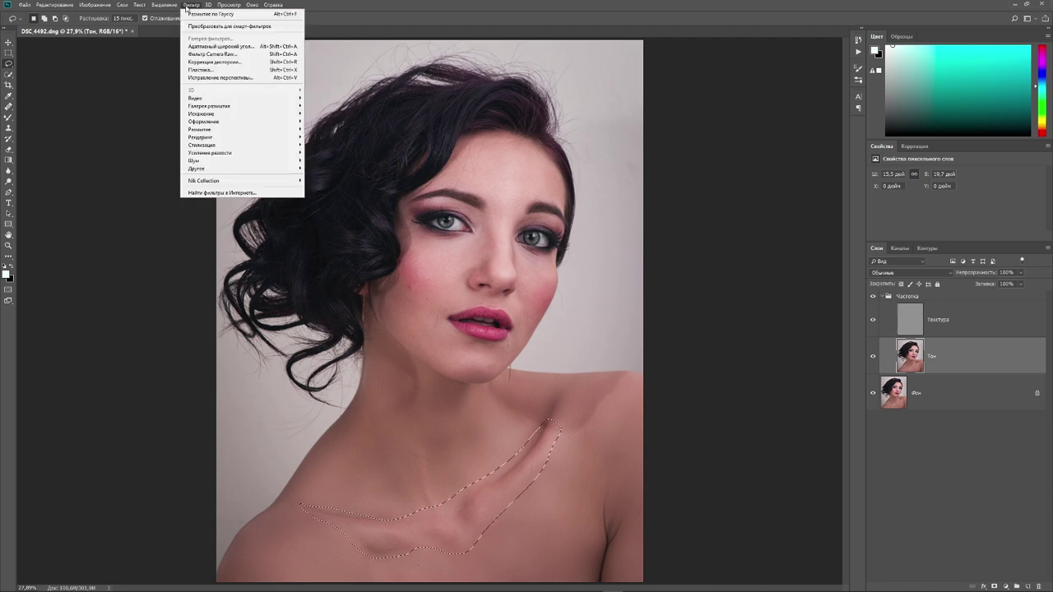
pyautogui.moveTo(200, 129)
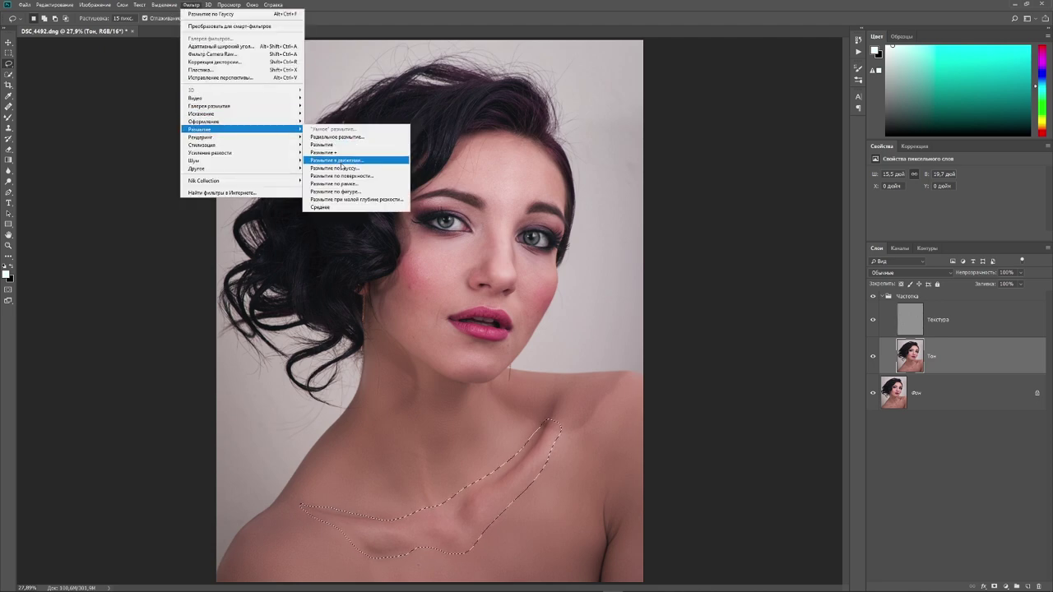
# Step: Gaussian-blur the collarbone selection, deselect, and zoom in to 50% on the face
pyautogui.click(342, 168)
pyautogui.moveTo(705, 207); pyautogui.dragTo(705, 209)
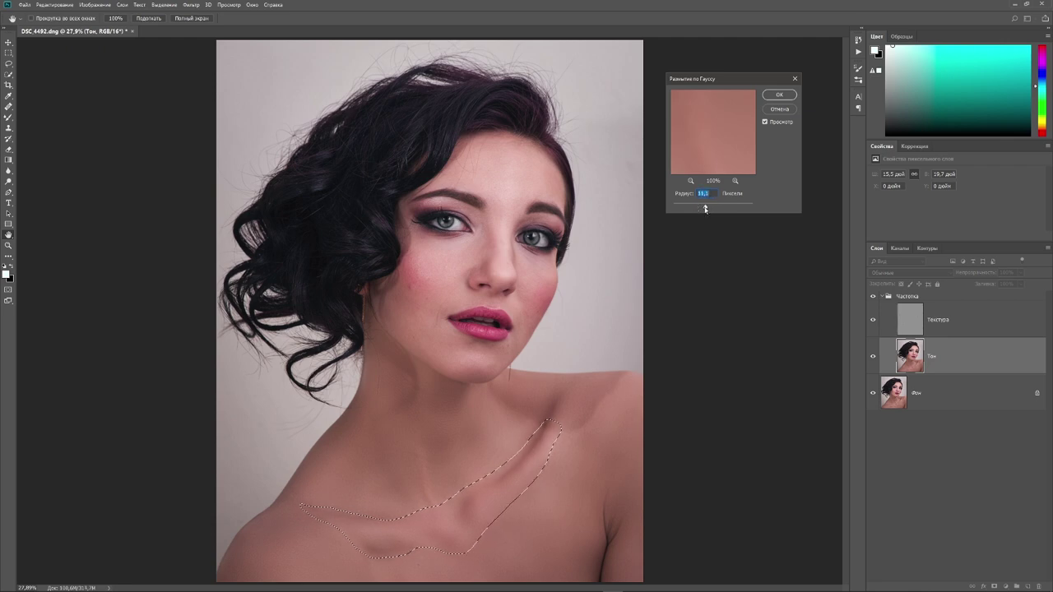
pyautogui.click(782, 95)
pyautogui.hotkey('ctrl', 'd')
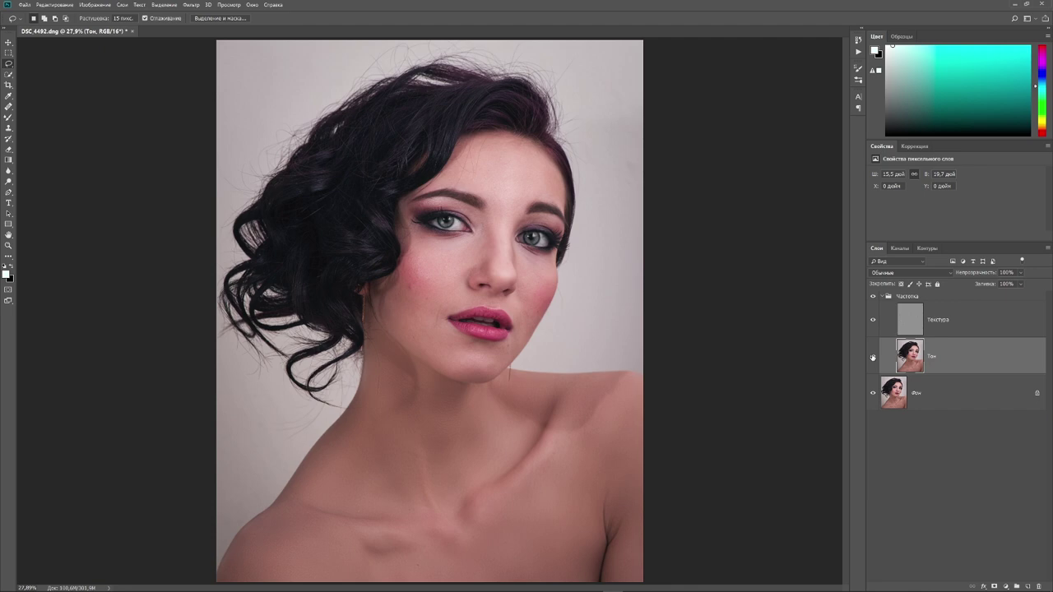
pyautogui.hotkey('ctrl', '+')
pyautogui.hotkey('ctrl', '+')
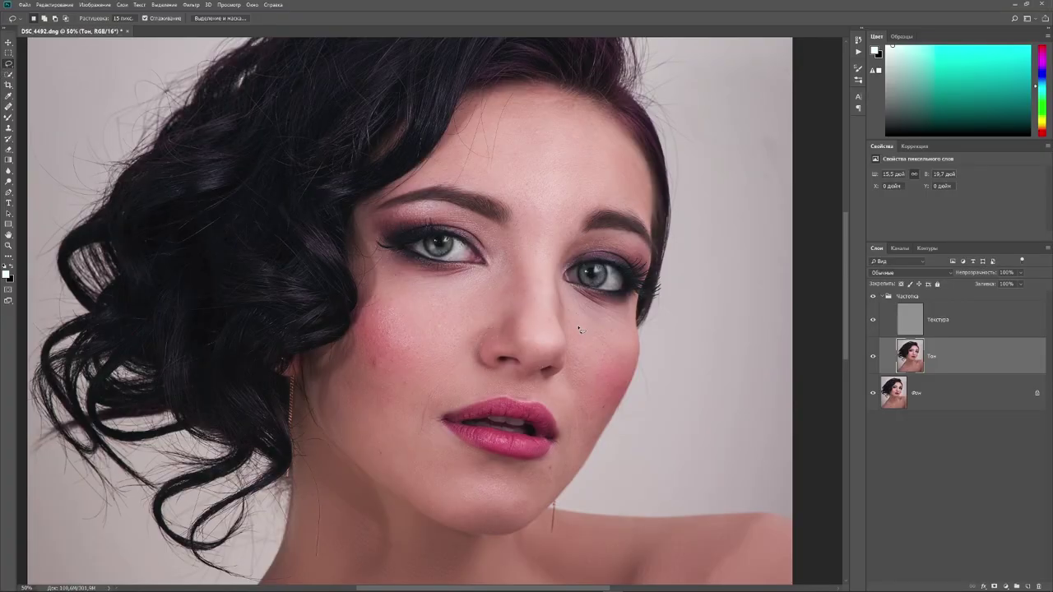
# Step: Repeat the last filter, then blur a lassoed left-cheek area with Gaussian Blur radius about 33
pyautogui.hotkey('ctrl', 'f')
pyautogui.moveTo(379, 273); pyautogui.dragTo(485, 282)
pyautogui.moveTo(467, 358)
pyautogui.mouseDown()
pyautogui.moveTo(423, 412)
pyautogui.moveTo(386, 406)
pyautogui.moveTo(363, 362)
pyautogui.moveTo(362, 329)
pyautogui.moveTo(384, 282)
pyautogui.mouseUp()
pyautogui.click(189, 5)
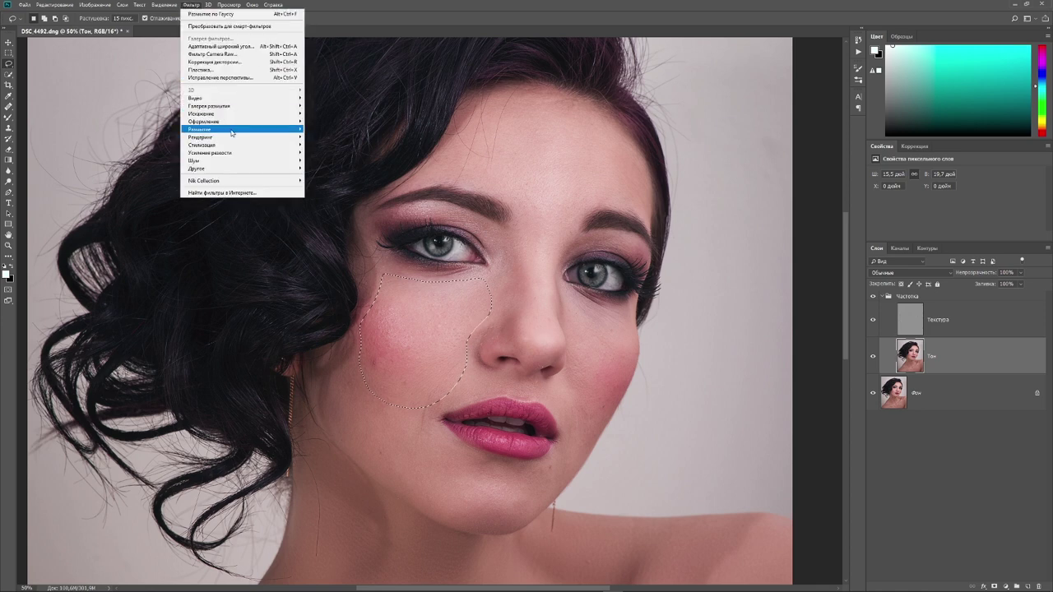
pyautogui.moveTo(214, 129)
pyautogui.click(368, 170)
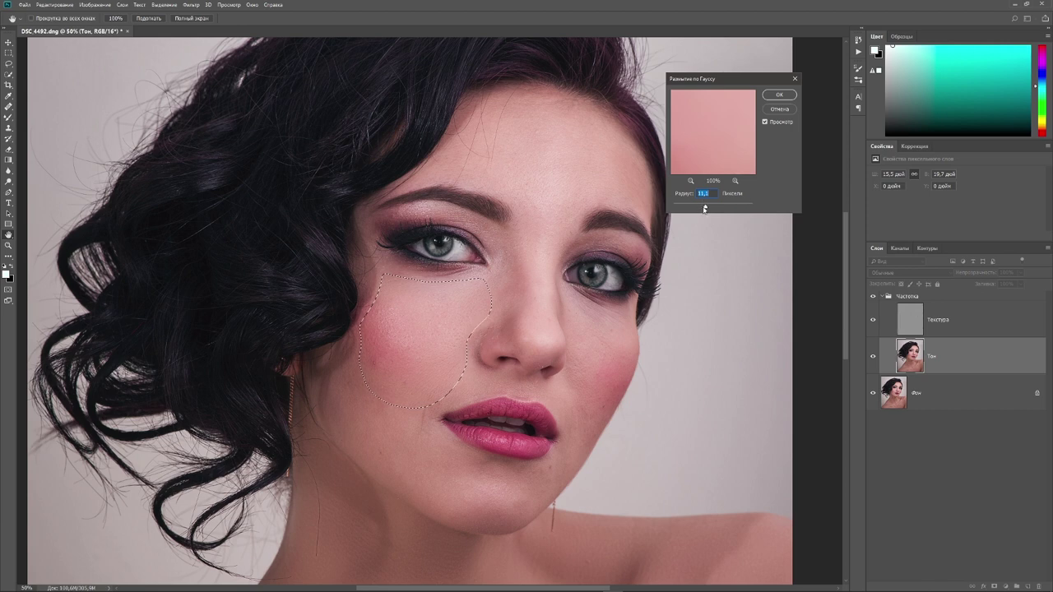
pyautogui.moveTo(704, 209); pyautogui.dragTo(712, 208)
pyautogui.click(784, 97)
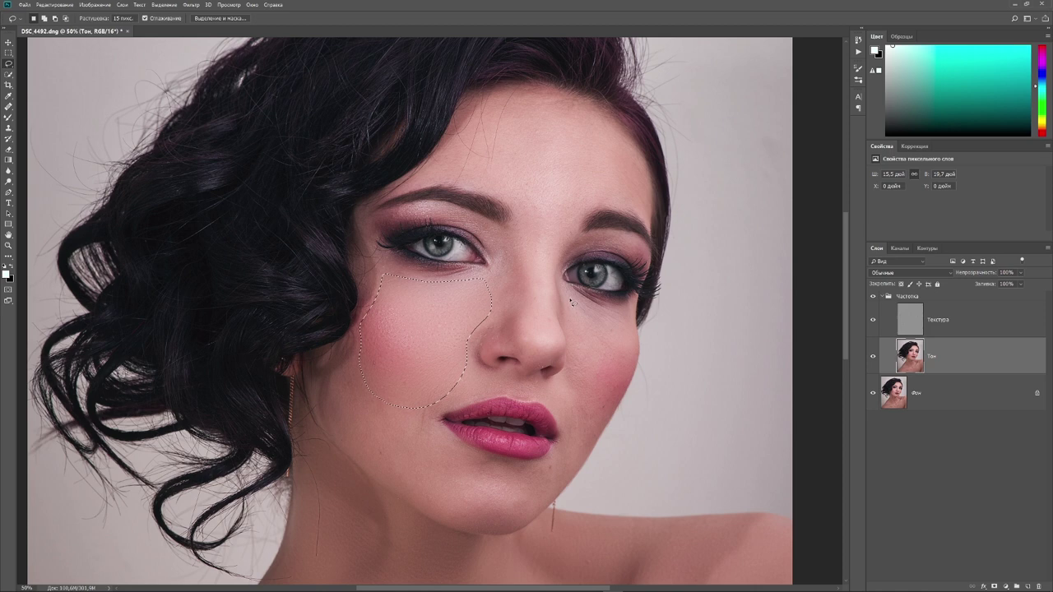
pyautogui.hotkey('ctrl', 'd')
# Step: Lasso the other cheek, a cheek skin patch, the lip corner and finally the nose
pyautogui.moveTo(633, 323); pyautogui.dragTo(580, 396)
pyautogui.moveTo(570, 301); pyautogui.dragTo(568, 298)
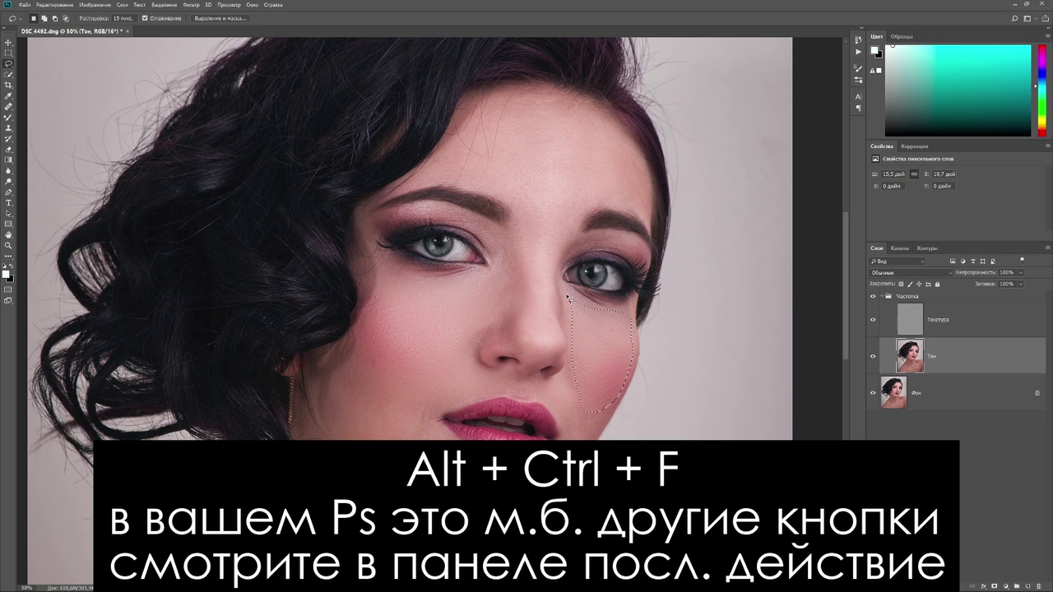
pyautogui.moveTo(359, 343)
pyautogui.mouseDown()
pyautogui.moveTo(408, 487)
pyautogui.moveTo(344, 445)
pyautogui.mouseUp()
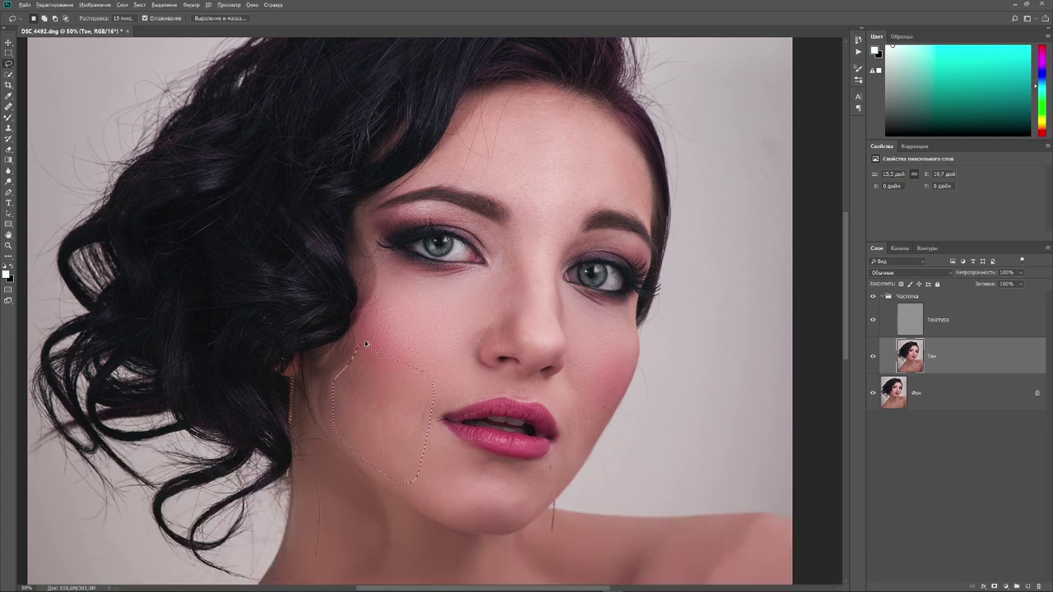
pyautogui.moveTo(440, 429); pyautogui.dragTo(518, 518)
pyautogui.moveTo(523, 96)
pyautogui.mouseDown()
pyautogui.moveTo(520, 207)
pyautogui.moveTo(501, 251)
pyautogui.mouseUp()
pyautogui.moveTo(561, 393)
pyautogui.mouseDown()
pyautogui.moveTo(548, 479)
pyautogui.moveTo(553, 460)
pyautogui.mouseUp()
pyautogui.moveTo(539, 237); pyautogui.dragTo(534, 239)
# Step: Deselect, fit the portrait on screen, compare Тон on/off and lower its opacity to 75%
pyautogui.hotkey('ctrl', 'd')
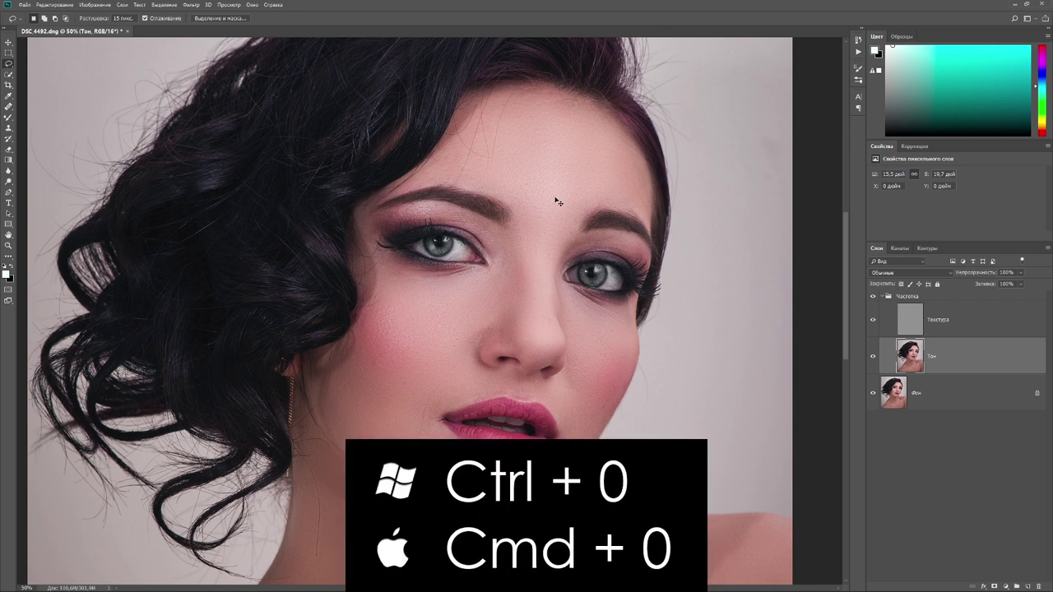
pyautogui.hotkey('ctrl', '0')
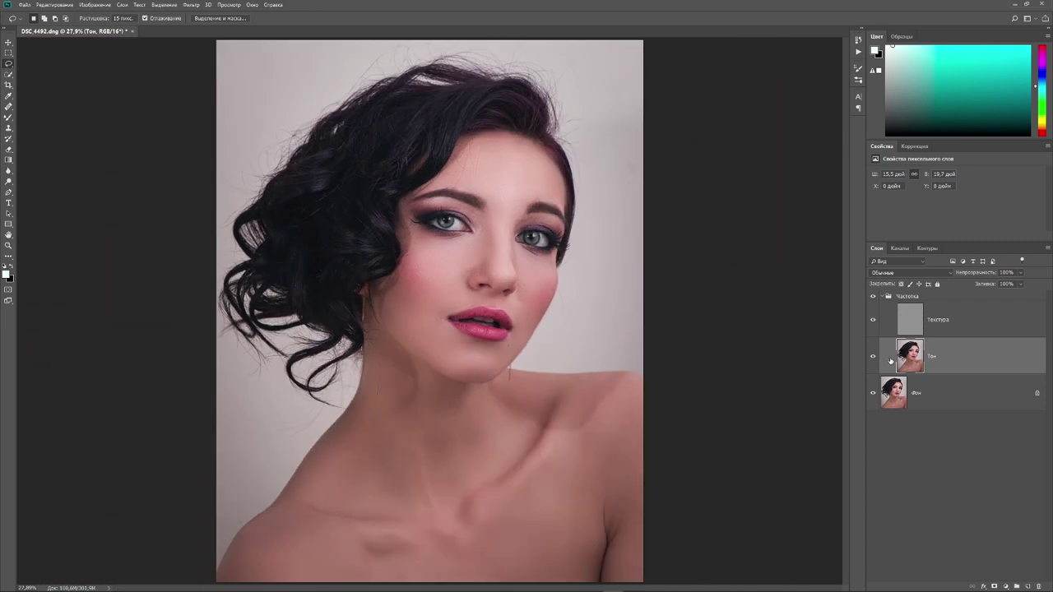
pyautogui.click(873, 356)
pyautogui.click(874, 357)
pyautogui.moveTo(989, 273); pyautogui.dragTo(976, 276)
# Step: Recheck the face with Тон toggled, refit the view and make Текстура active
pyautogui.hotkey('ctrl', '+')
pyautogui.hotkey('ctrl', '+')
pyautogui.hotkey('ctrl', '+')
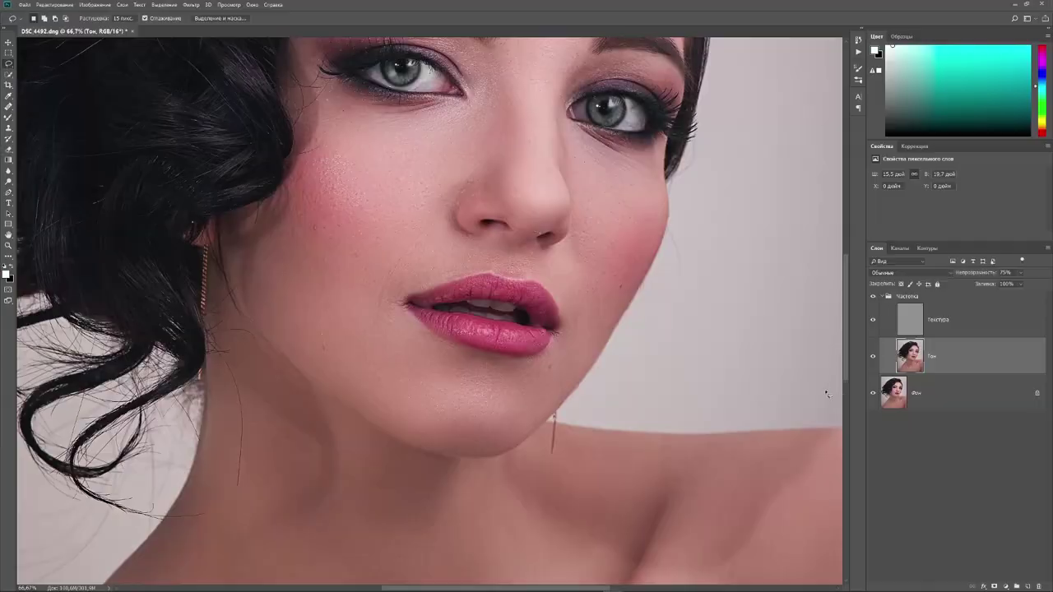
pyautogui.click(873, 357)
pyautogui.click(874, 357)
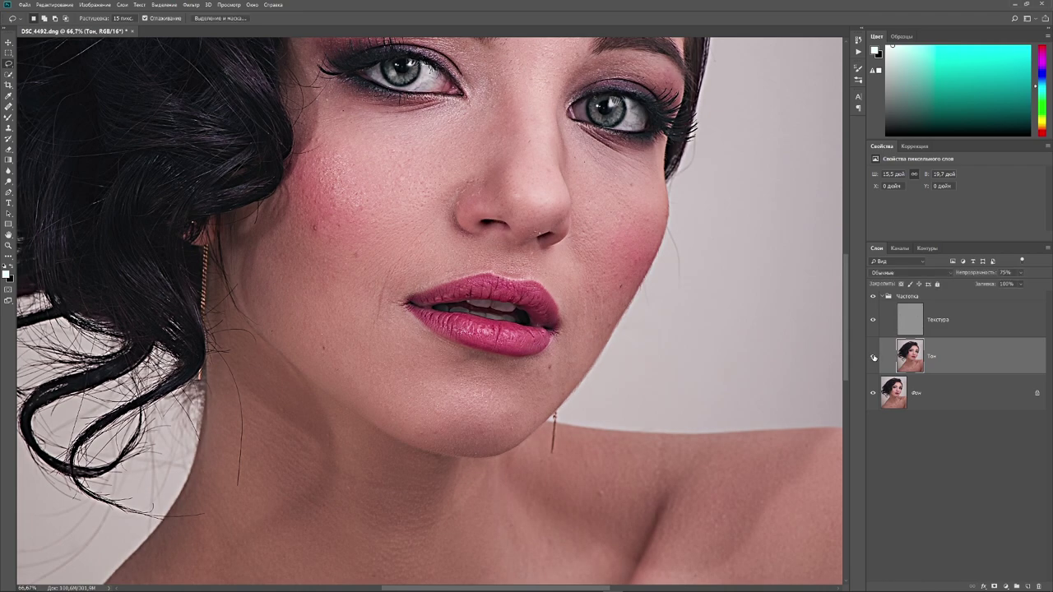
pyautogui.hotkey('ctrl', '0')
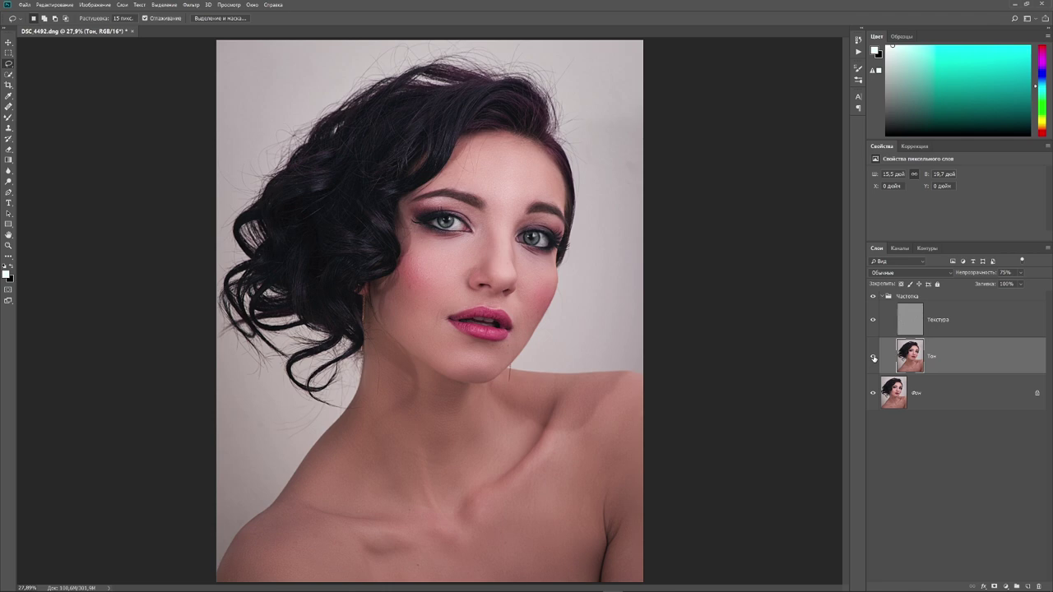
pyautogui.click(993, 334)
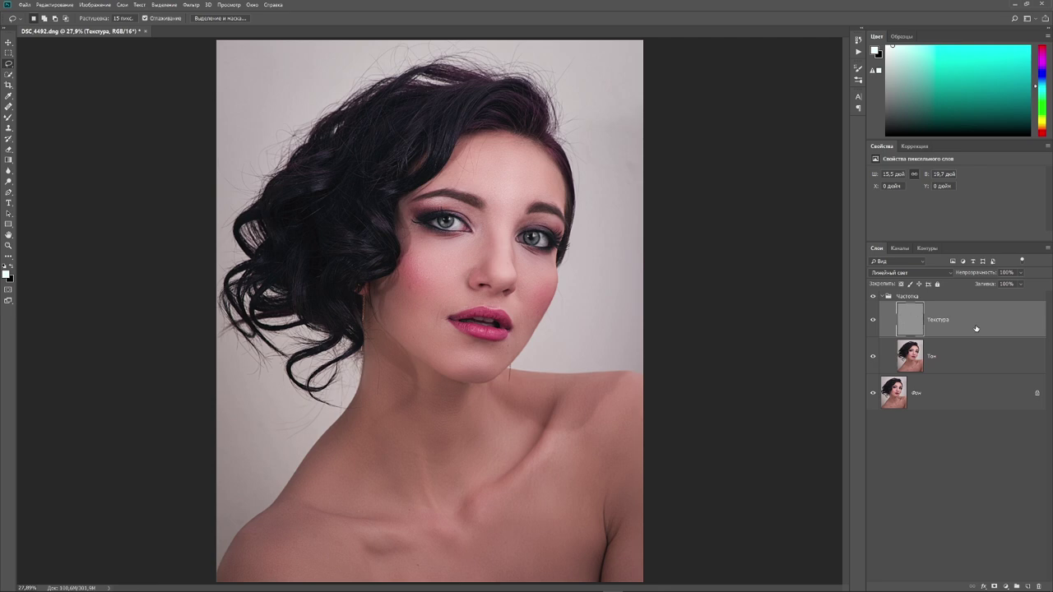
# Step: Choose the Healing Brush with a 300 px, 0% hardness tip and zoom in on the face
pyautogui.click(9, 107)
pyautogui.rightClick(9, 108)
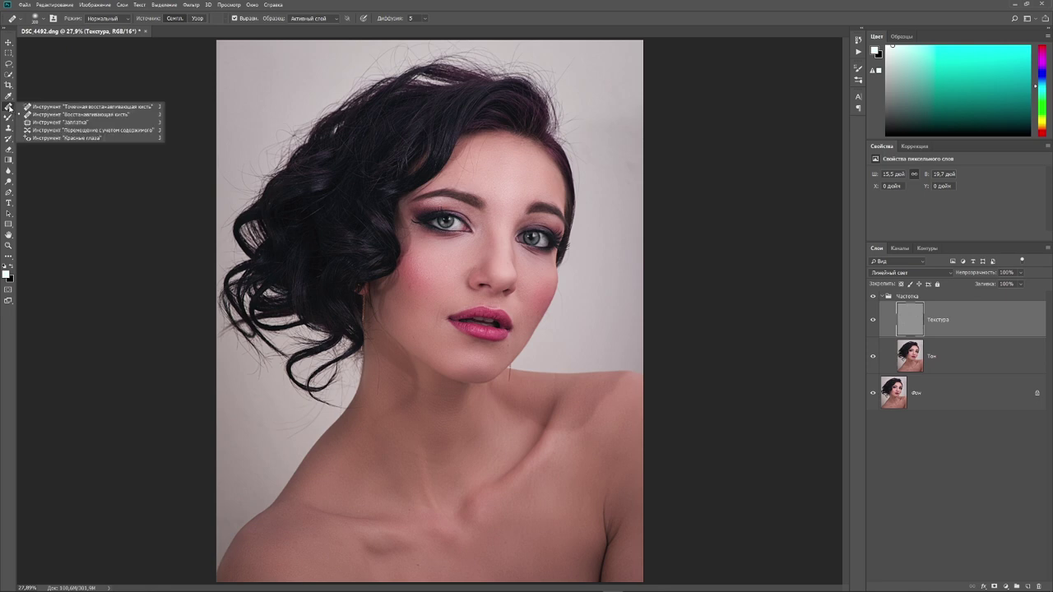
pyautogui.click(37, 18)
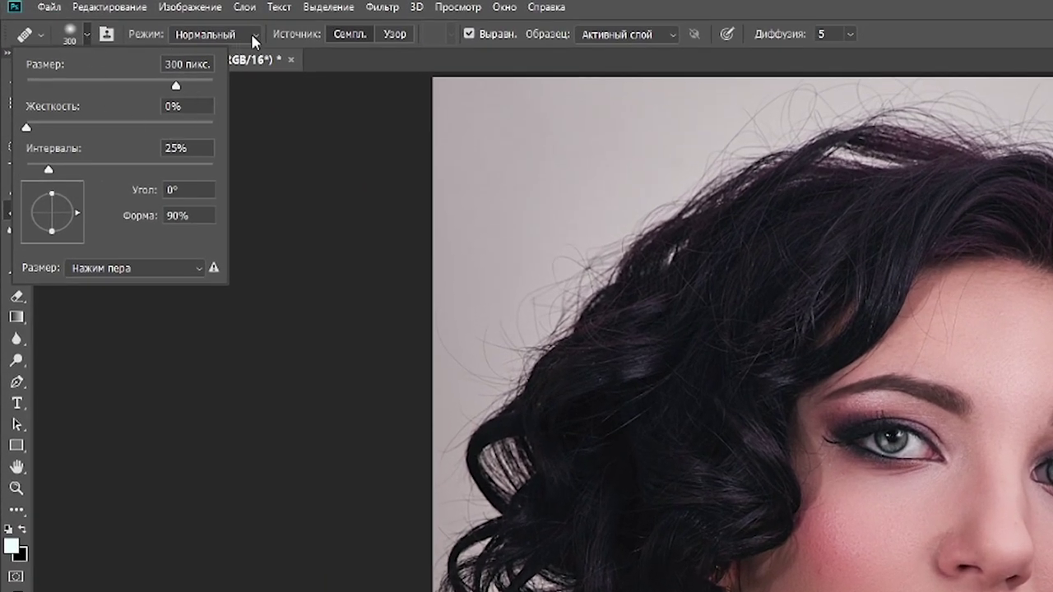
pyautogui.click(340, 31)
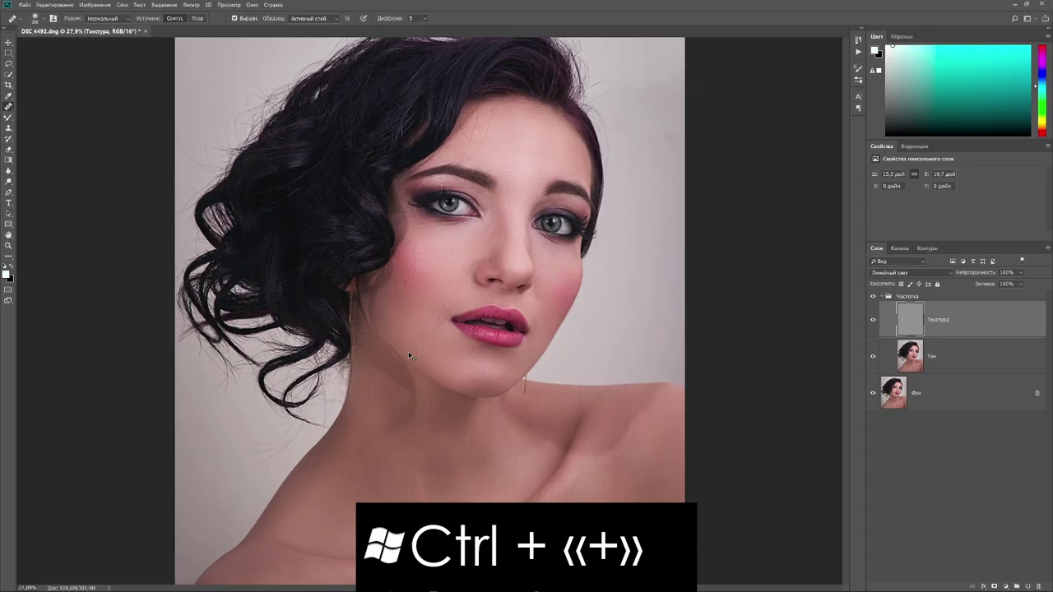
pyautogui.hotkey('ctrl', '+')
# Step: At 200%, shrink the healing brush, sample clean skin and heal the upper-cheek blemish
pyautogui.hotkey('ctrl', '+')
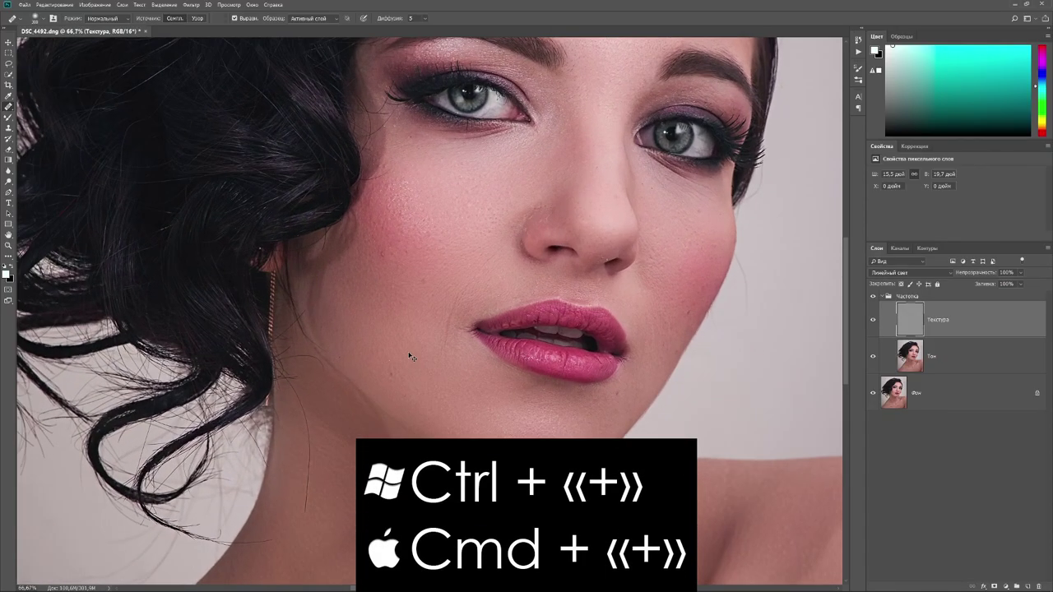
pyautogui.hotkey('ctrl', '+')
pyautogui.hotkey('ctrl', '+')
pyautogui.hotkey('ctrl', '+')
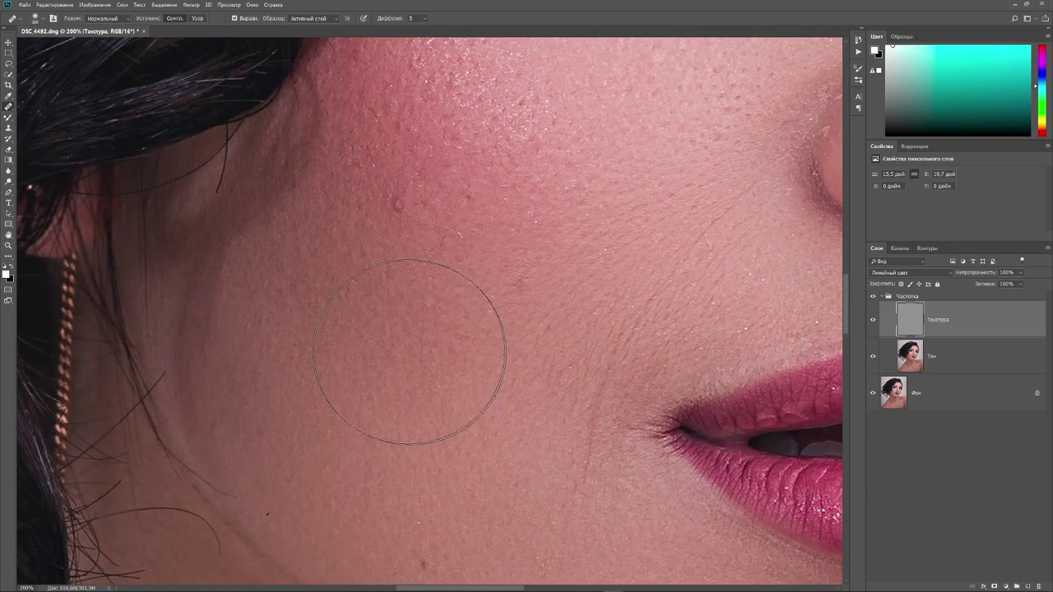
pyautogui.press('[')
pyautogui.press('[')
pyautogui.press('[')
pyautogui.press('[')
pyautogui.press('[')
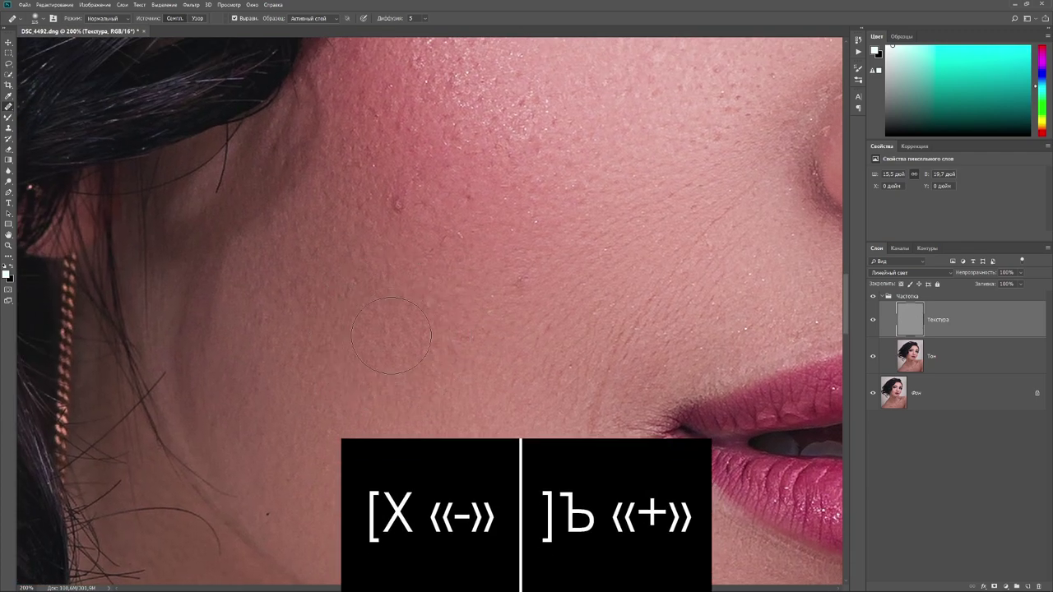
pyautogui.press('[')
pyautogui.press('[')
pyautogui.press('[')
pyautogui.press('[')
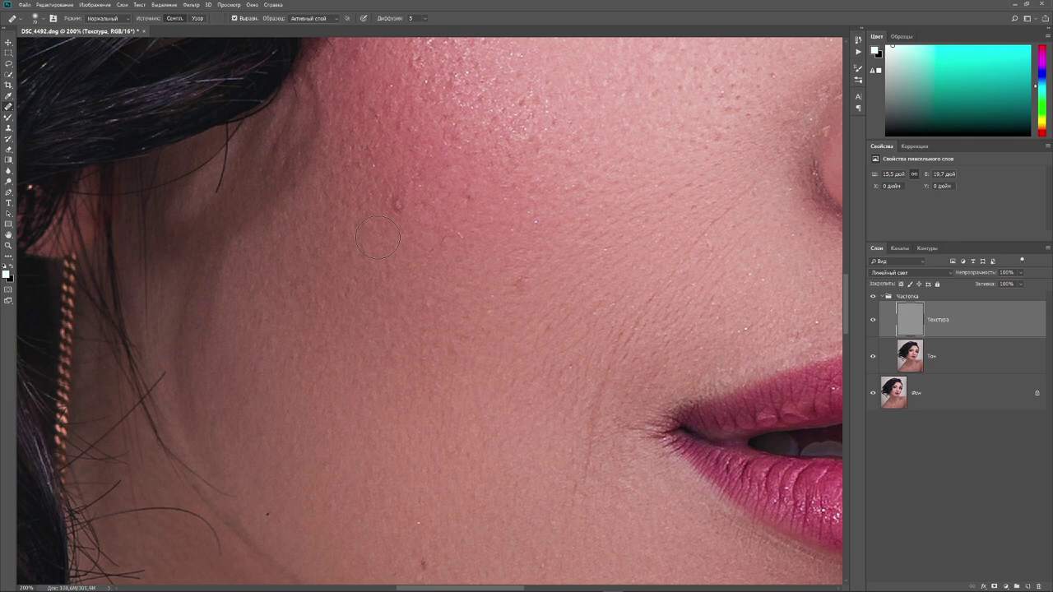
pyautogui.press('[')
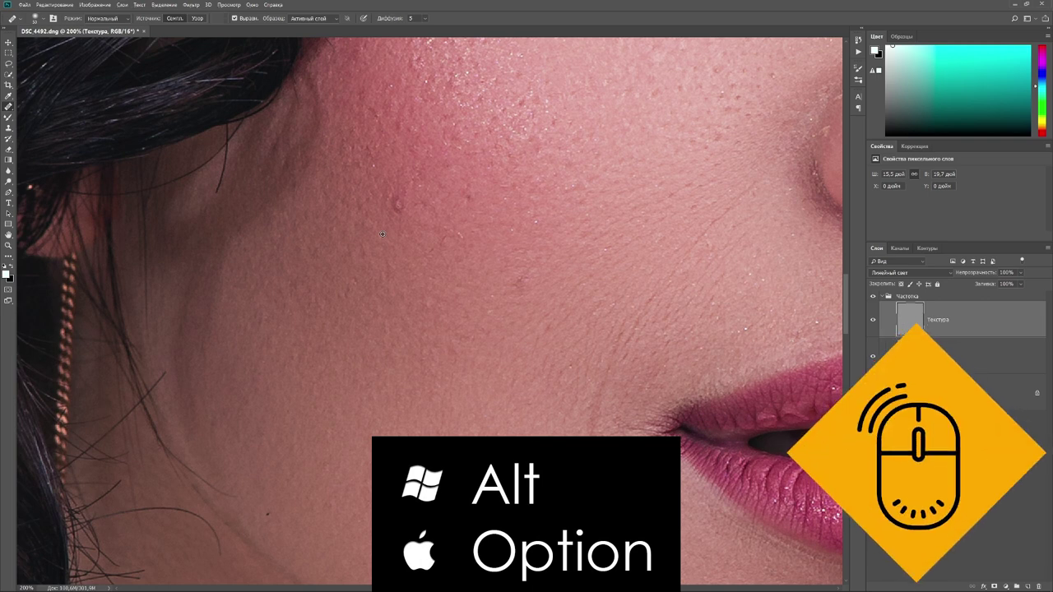
pyautogui.keyDown('alt'); pyautogui.click(382, 233); pyautogui.keyUp('alt')
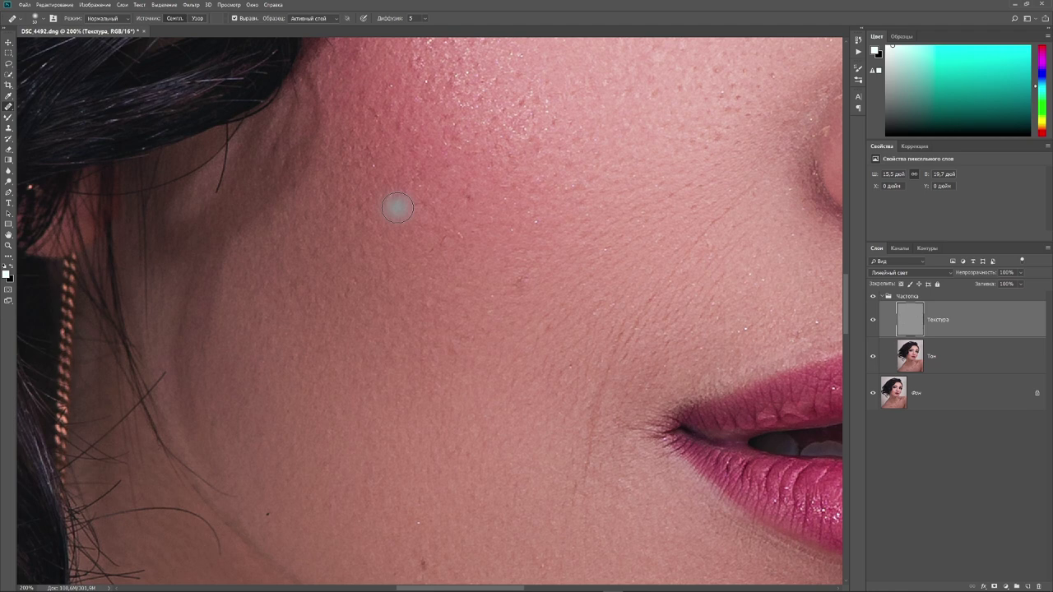
pyautogui.press(']')
pyautogui.press(']')
pyautogui.click(396, 210)
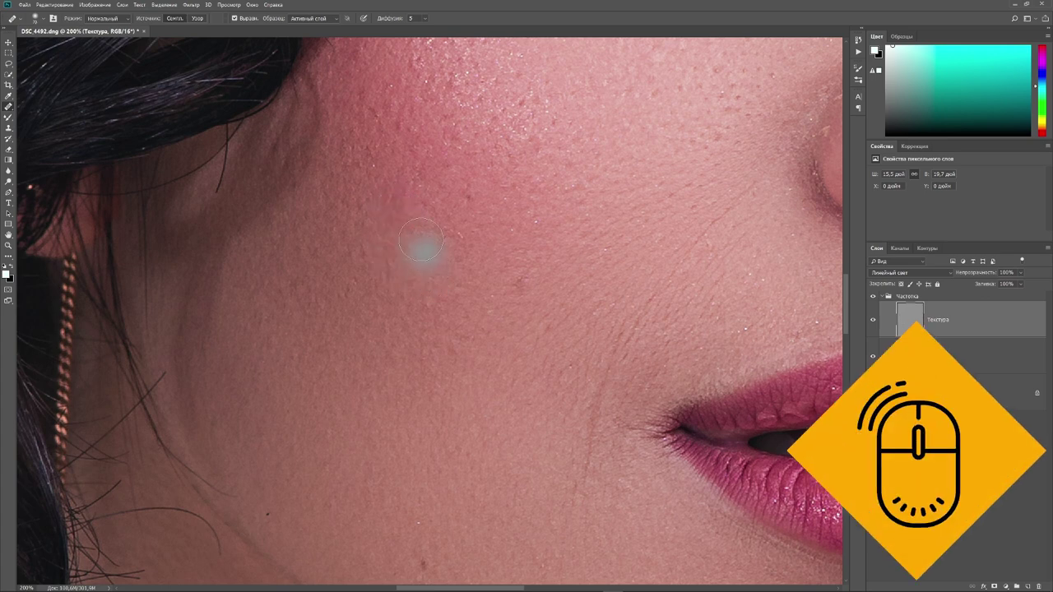
# Step: Compare the Частота group on/off, then heal spots and dry flakes beside the nostril with a smaller brush
pyautogui.click(874, 298)
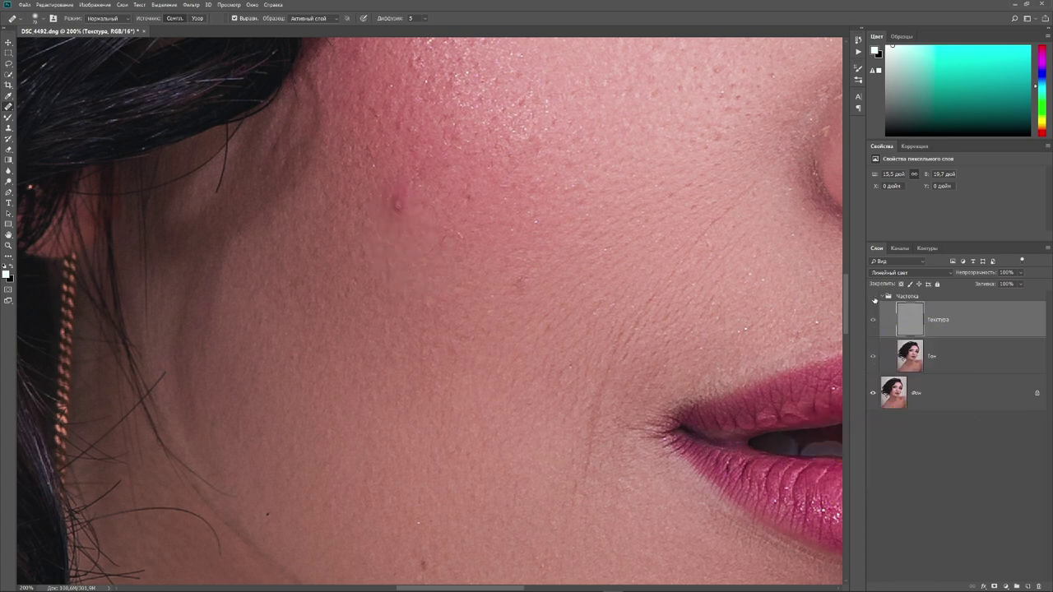
pyautogui.click(874, 297)
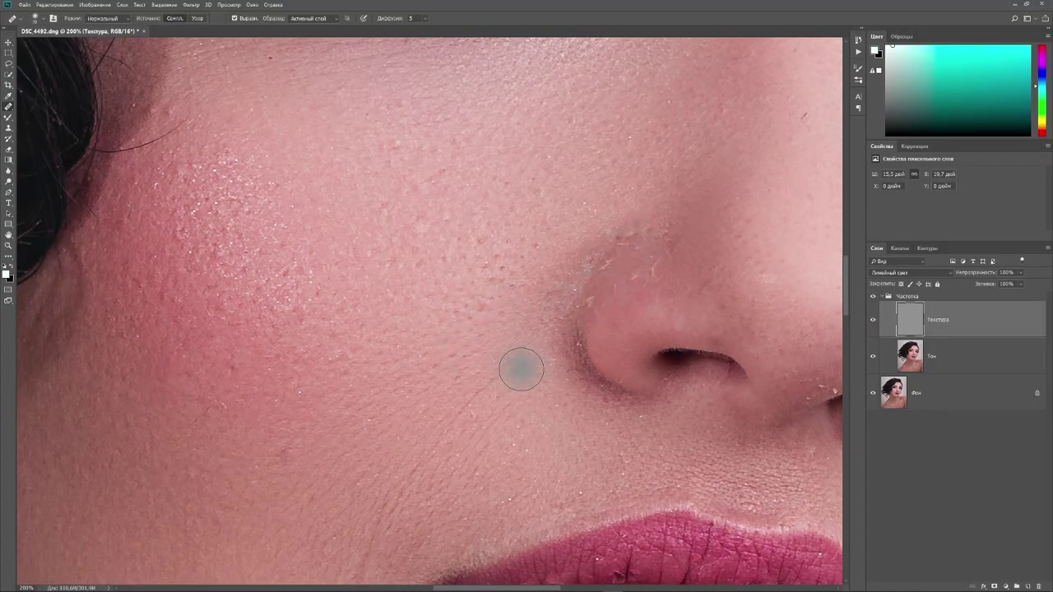
pyautogui.press('[')
pyautogui.press('[')
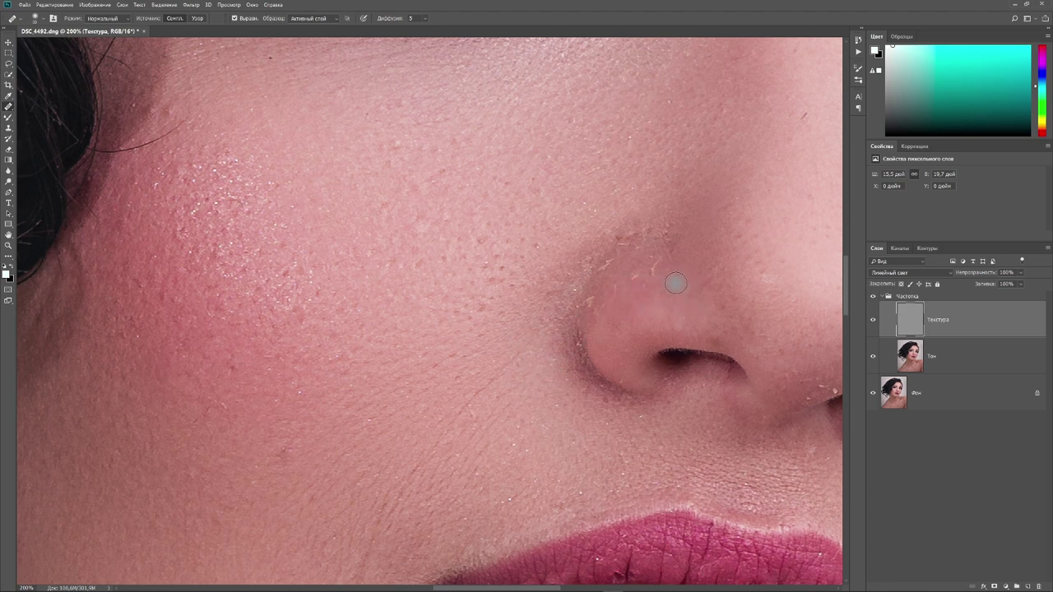
pyautogui.press('[')
pyautogui.press('[')
pyautogui.press('[')
pyautogui.press('[')
pyautogui.click(674, 274)
pyautogui.click(659, 239)
pyautogui.moveTo(659, 239); pyautogui.dragTo(592, 297)
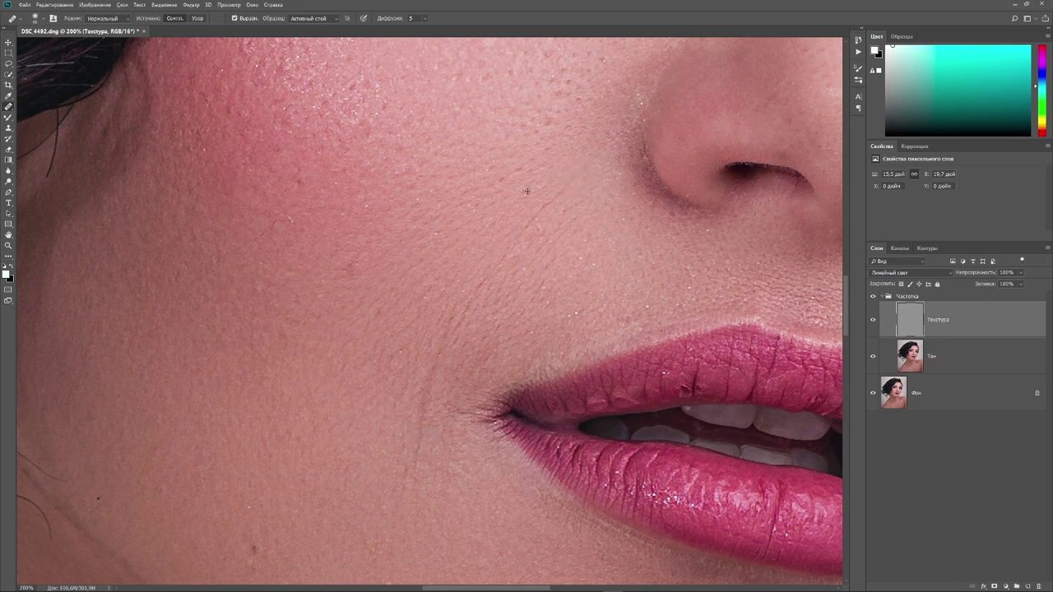
# Step: Heal the cheek's rough patch and vertical wrinkle, then fit the portrait on screen
pyautogui.moveTo(531, 218); pyautogui.dragTo(505, 243)
pyautogui.moveTo(454, 306); pyautogui.dragTo(439, 326)
pyautogui.moveTo(421, 381); pyautogui.dragTo(417, 448)
pyautogui.moveTo(458, 341)
pyautogui.mouseDown()
pyautogui.moveTo(386, 389)
pyautogui.moveTo(435, 371)
pyautogui.mouseUp()
pyautogui.hotkey('ctrl', '0')
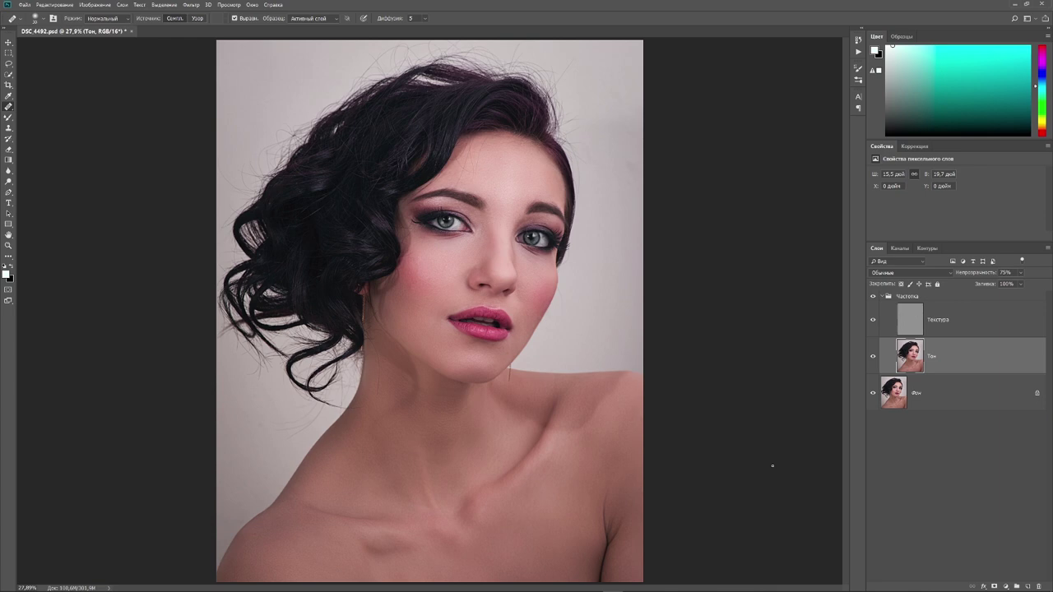
# Step: Zoom to 50% and hide the Частота group for a before/after view
pyautogui.hotkey('ctrl', '+')
pyautogui.hotkey('ctrl', '+')
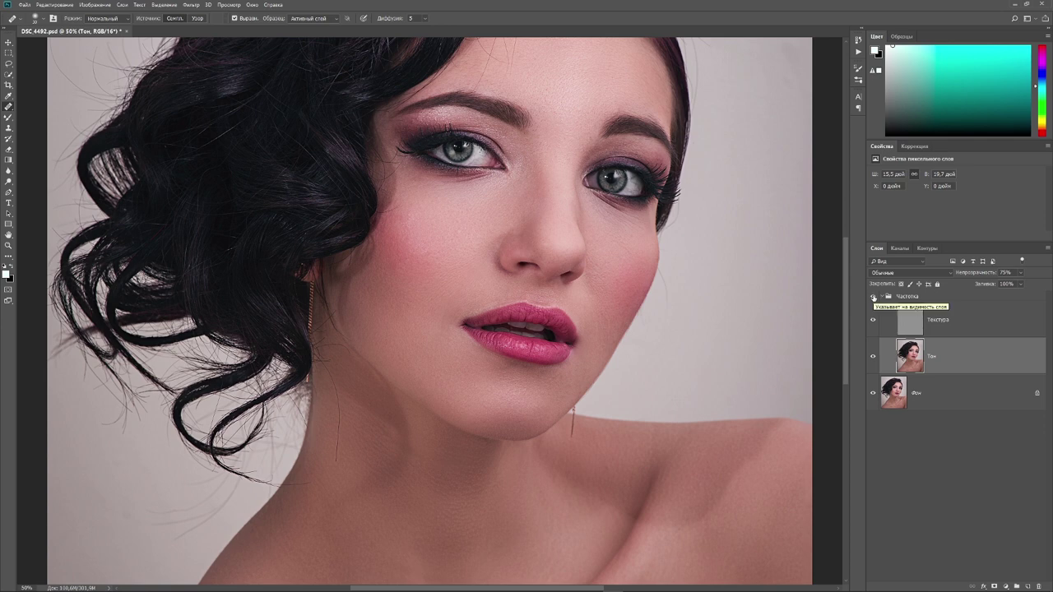
pyautogui.click(874, 297)
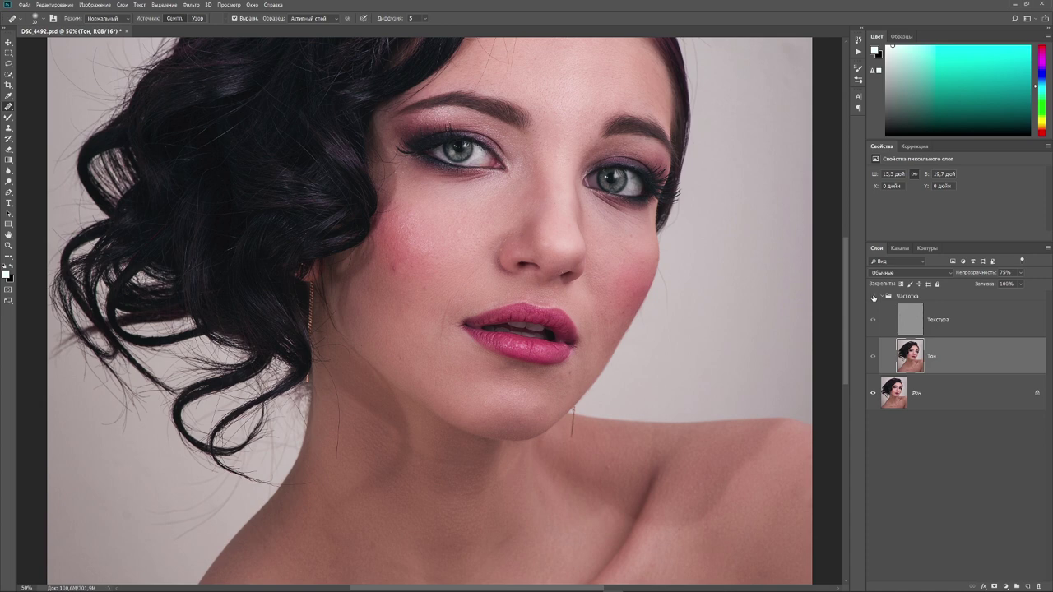